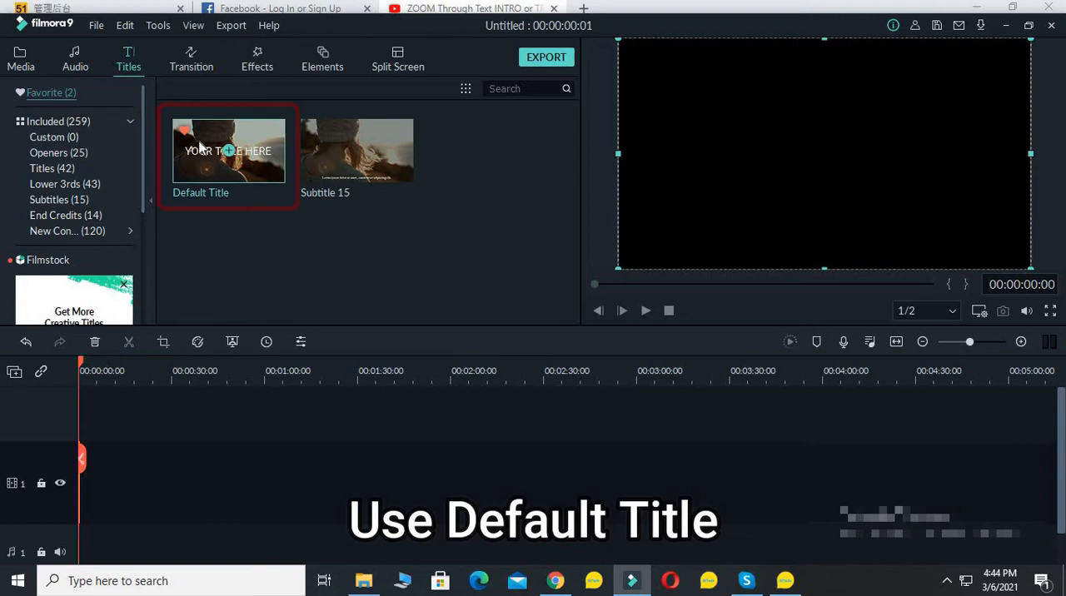
Add the Default Title at the start of track 2 and open it in the advanced text editor
click(200, 147)
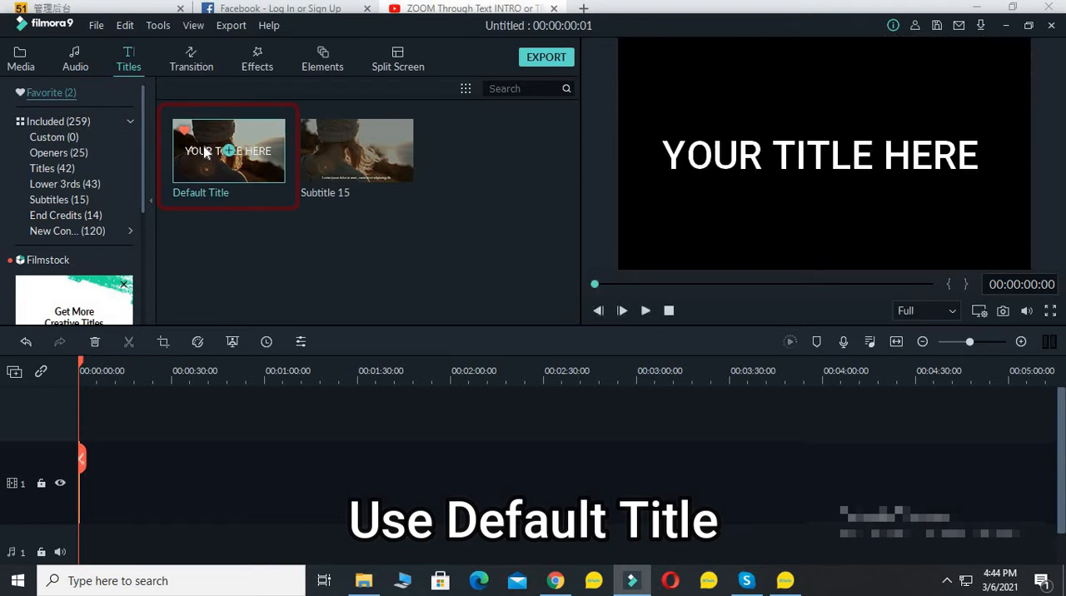
drag(204, 152, 87, 413)
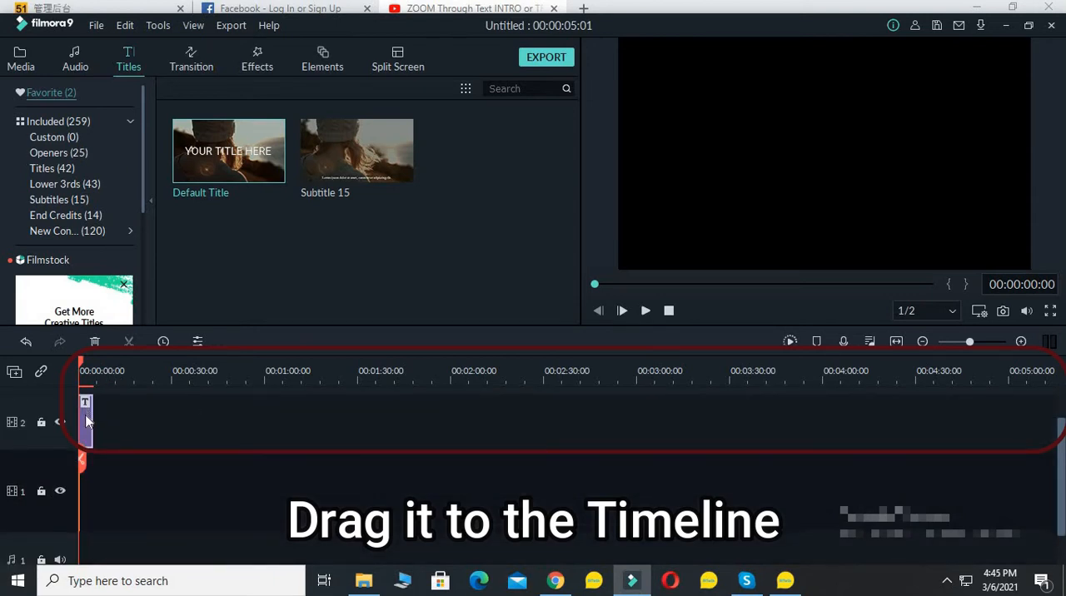
double_click(86, 420)
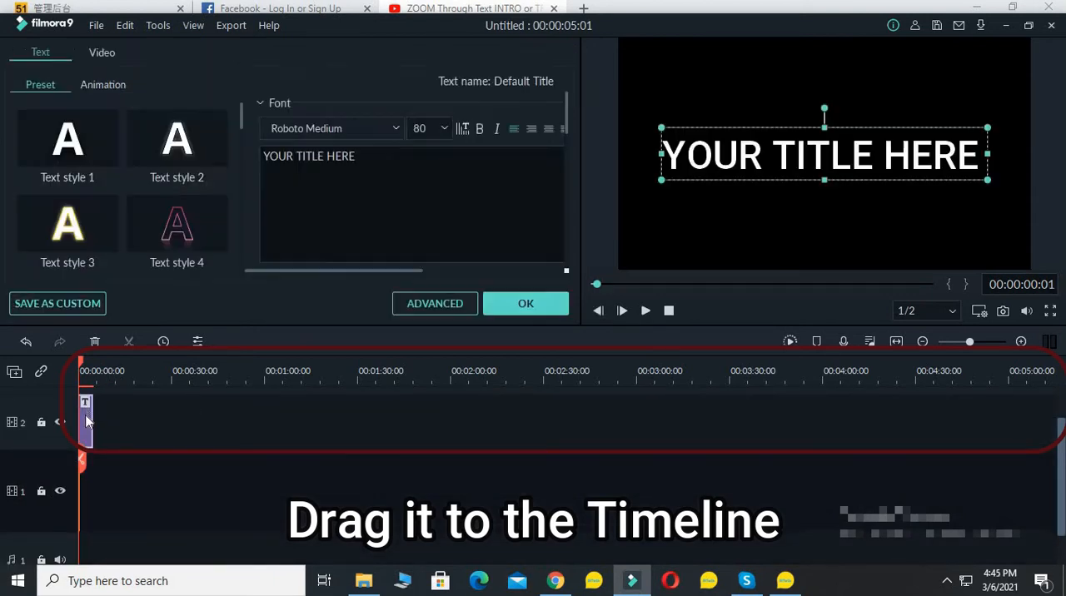
click(438, 305)
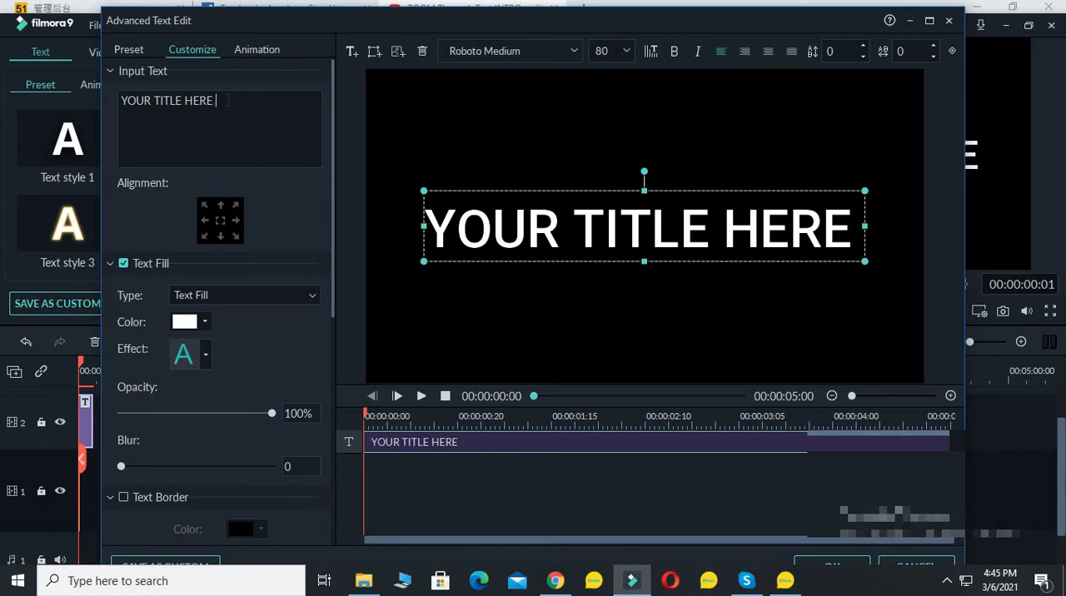
Replace the placeholder title text with "MHEA"
drag(227, 100, 62, 101)
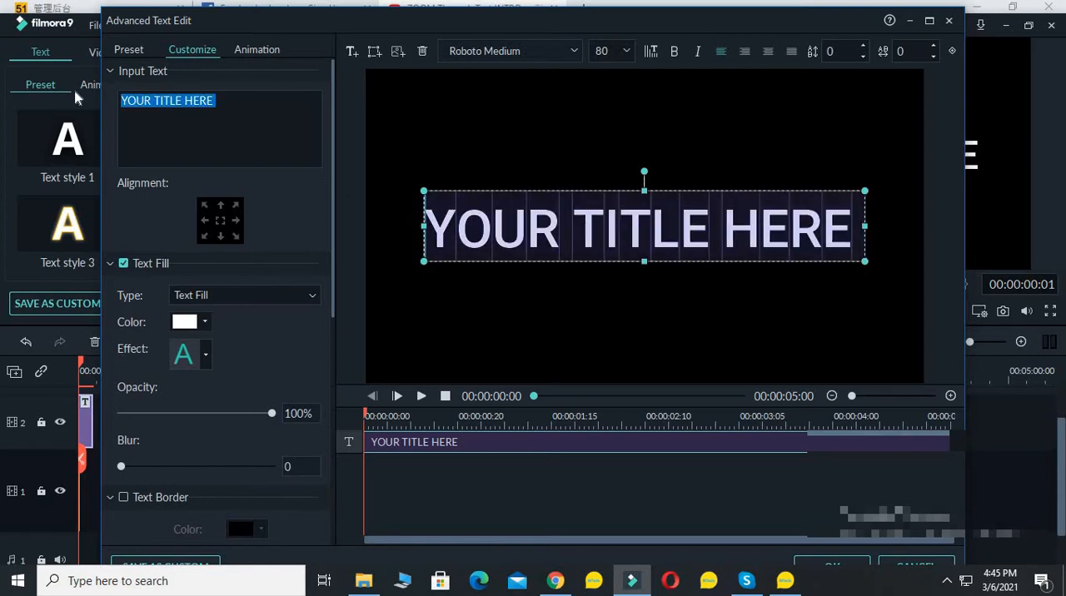
text(M)
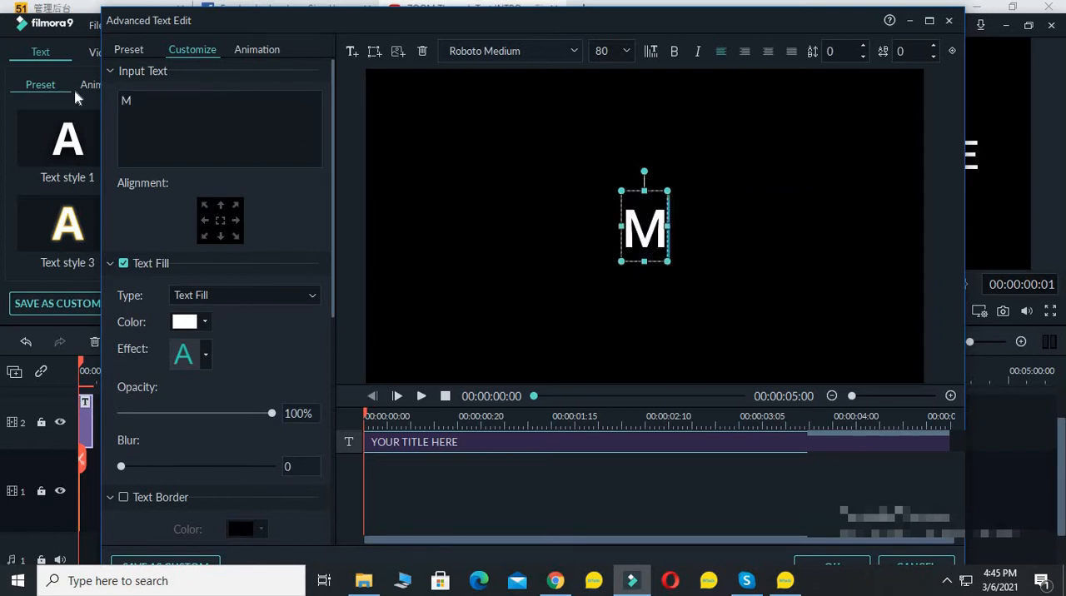
text(HEA)
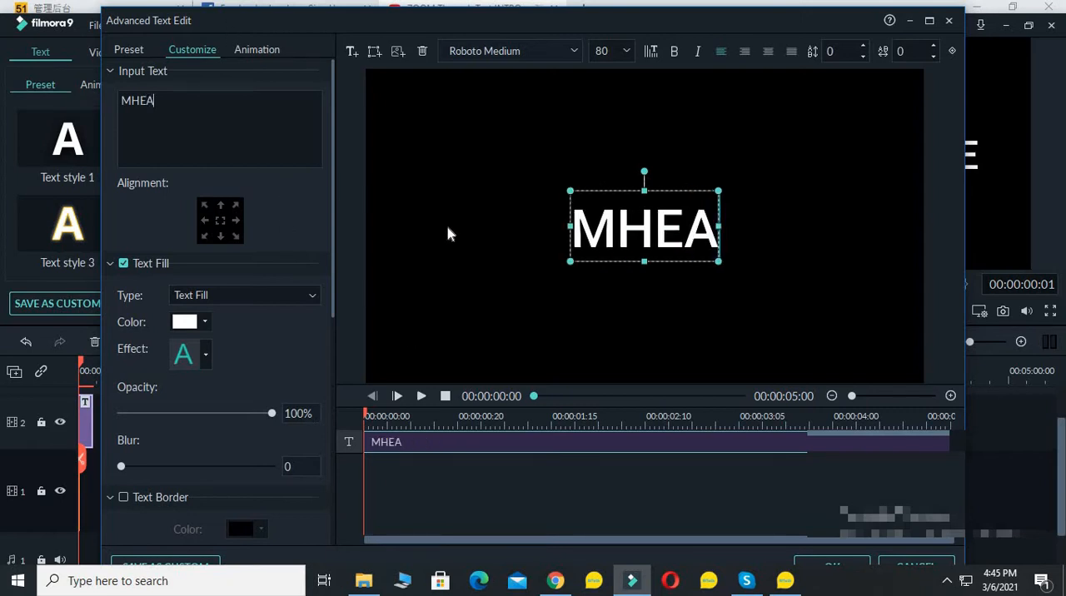
Change the title's font to Impact
click(573, 53)
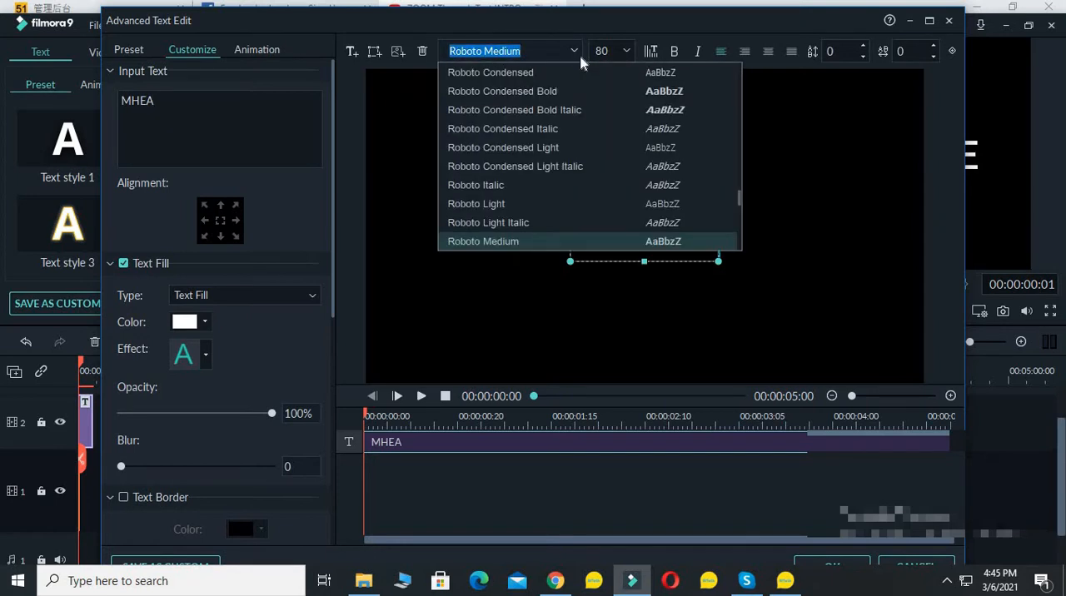
scroll(633, 167, up, 3)
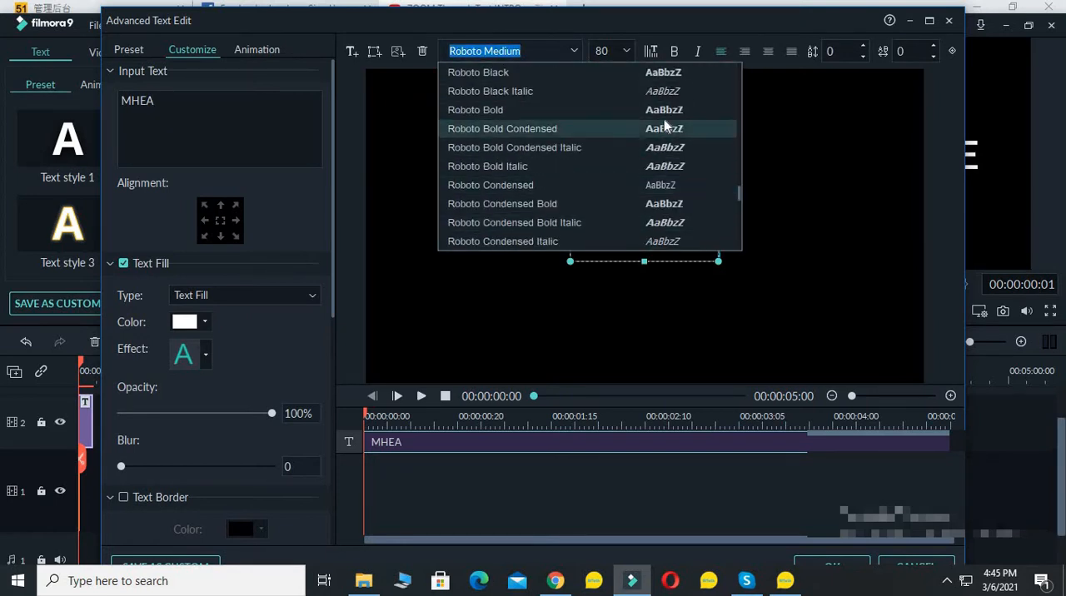
scroll(670, 86, down, 3)
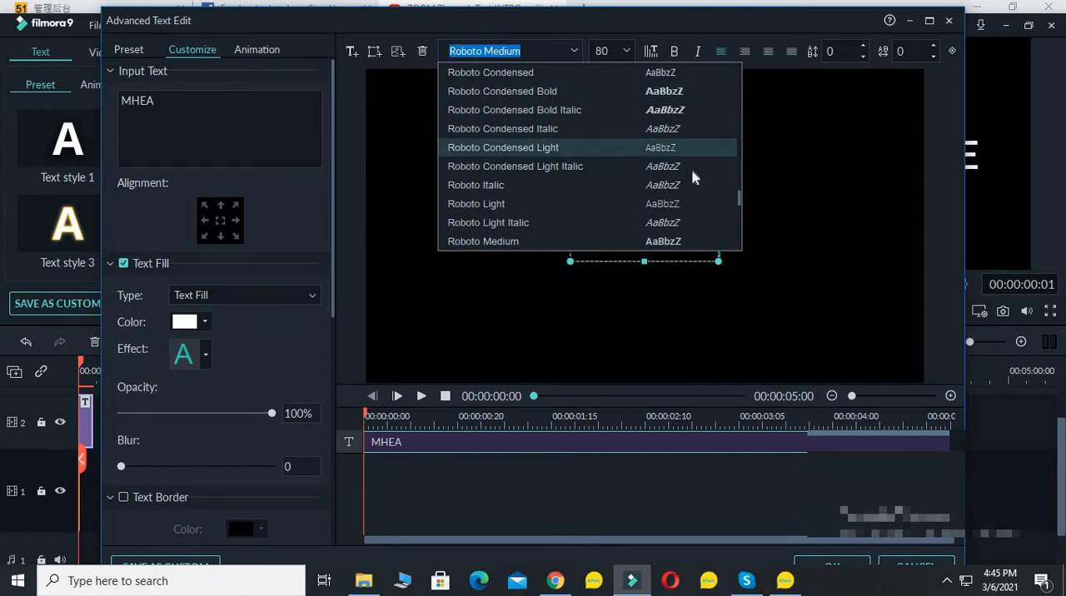
scroll(691, 171, down, 3)
scroll(691, 177, down, 2)
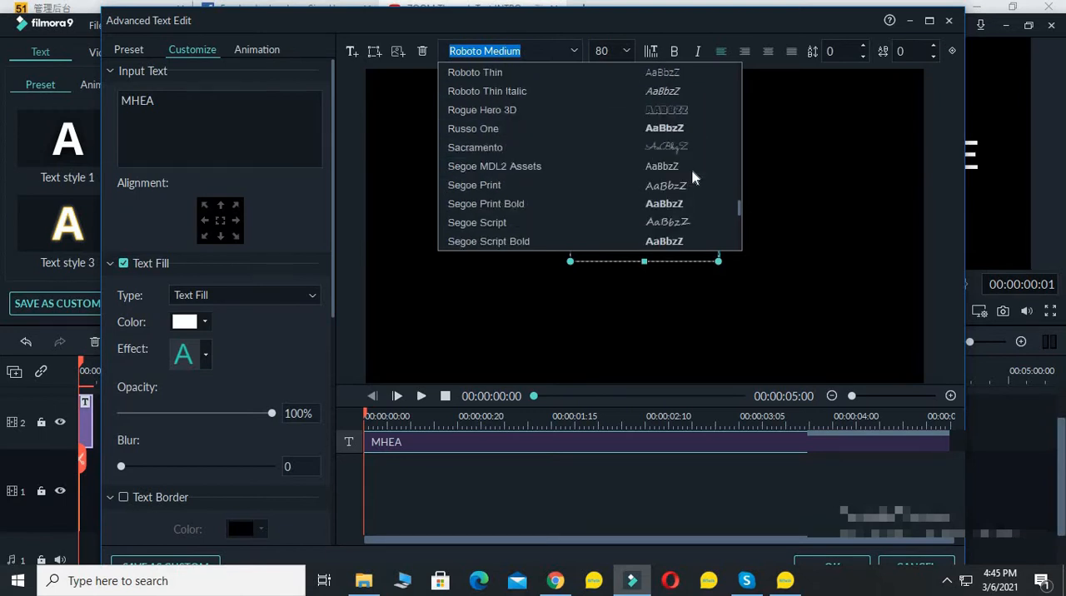
scroll(691, 168, up, 8)
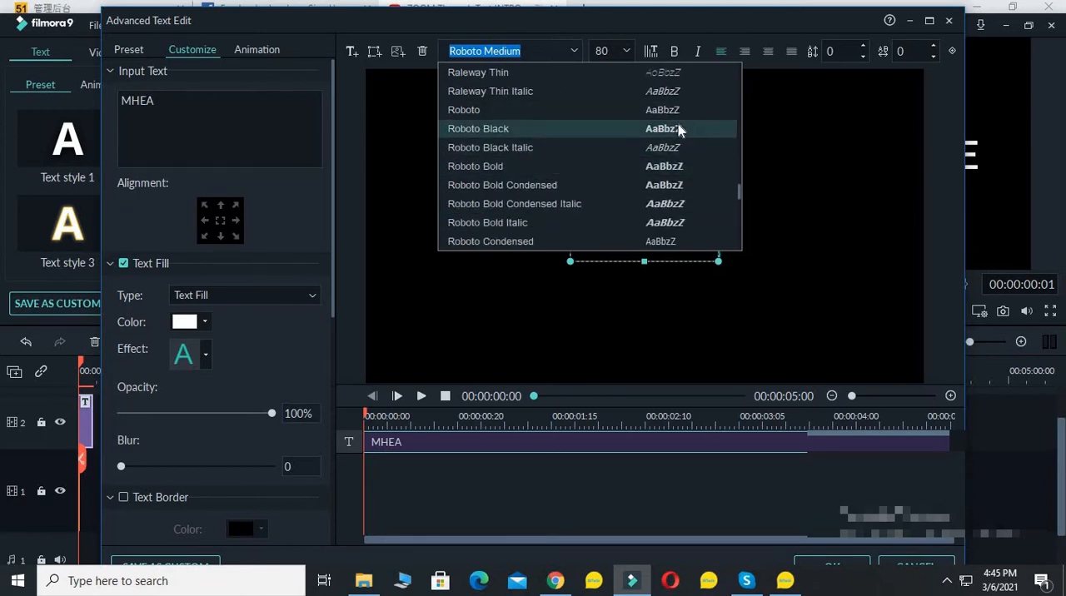
scroll(678, 124, up, 15)
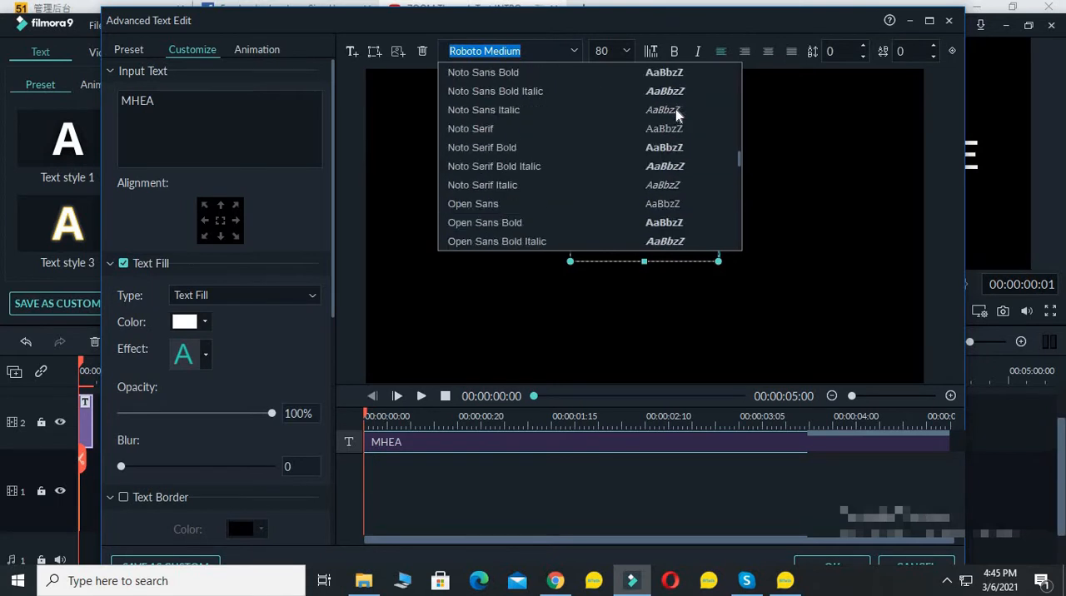
scroll(675, 109, up, 15)
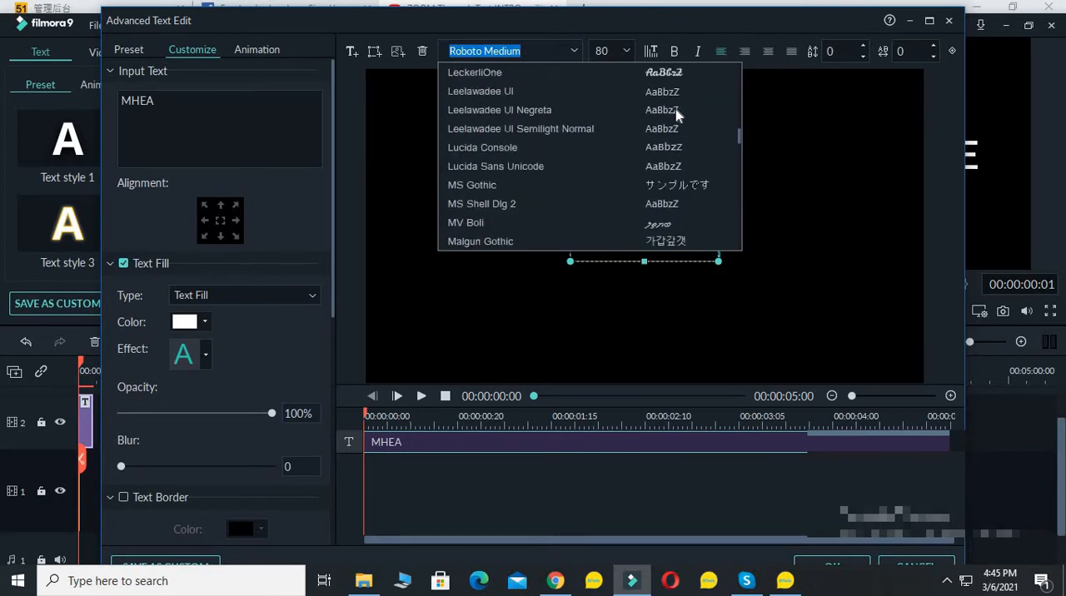
scroll(676, 109, up, 6)
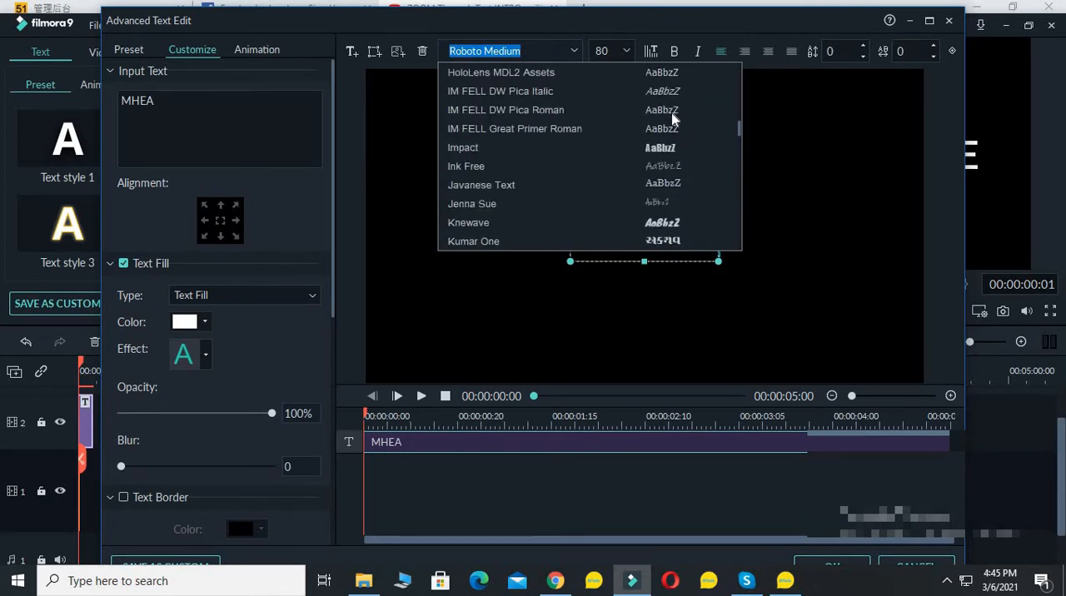
click(661, 147)
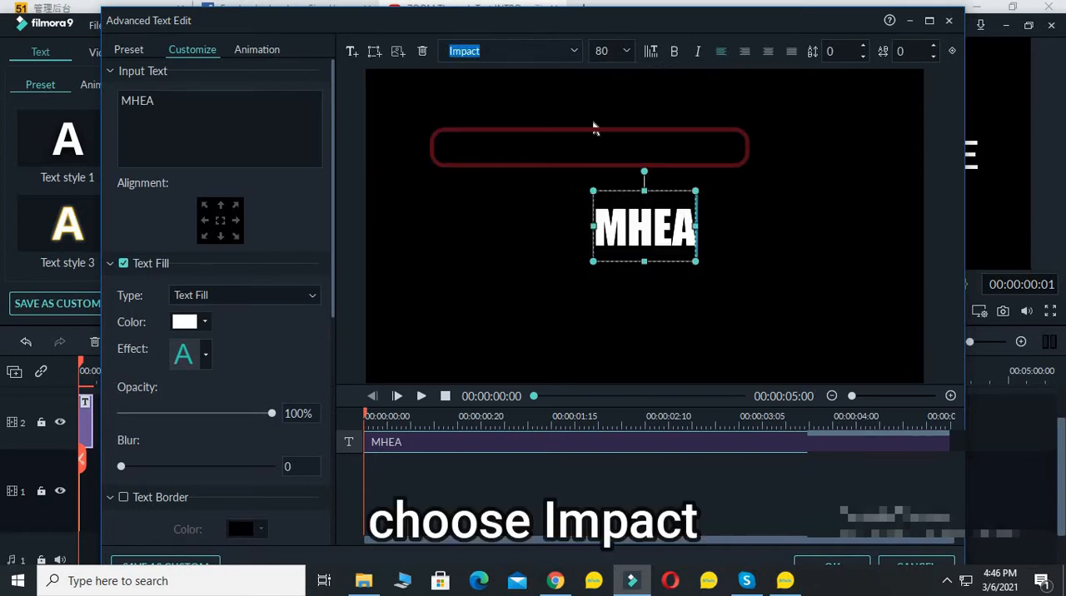
Set the title's font size to 150 and apply the advanced text edits
click(626, 51)
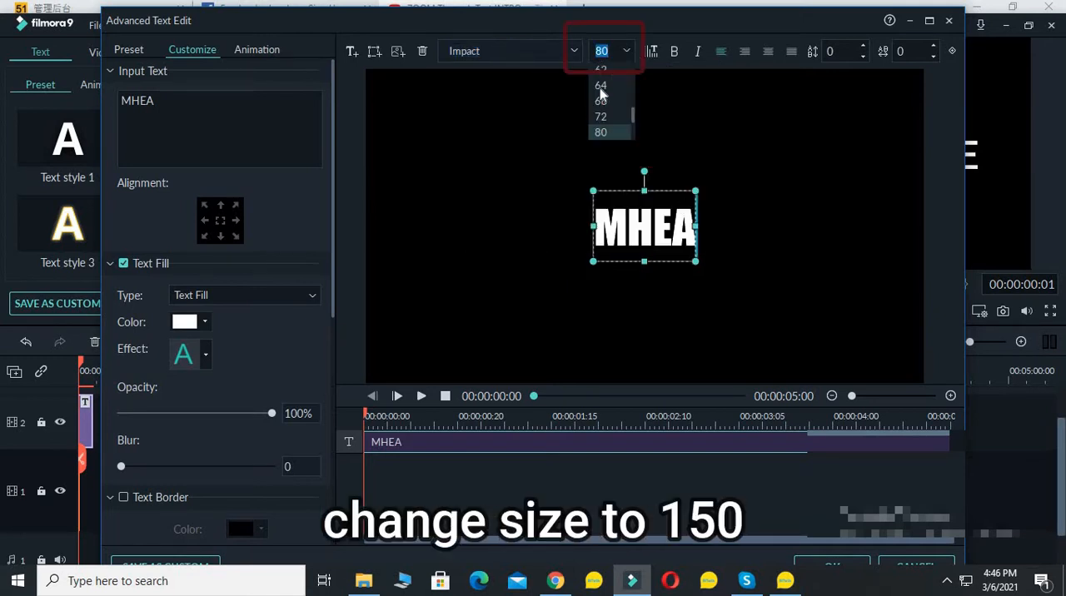
scroll(611, 112, down, 2)
click(615, 134)
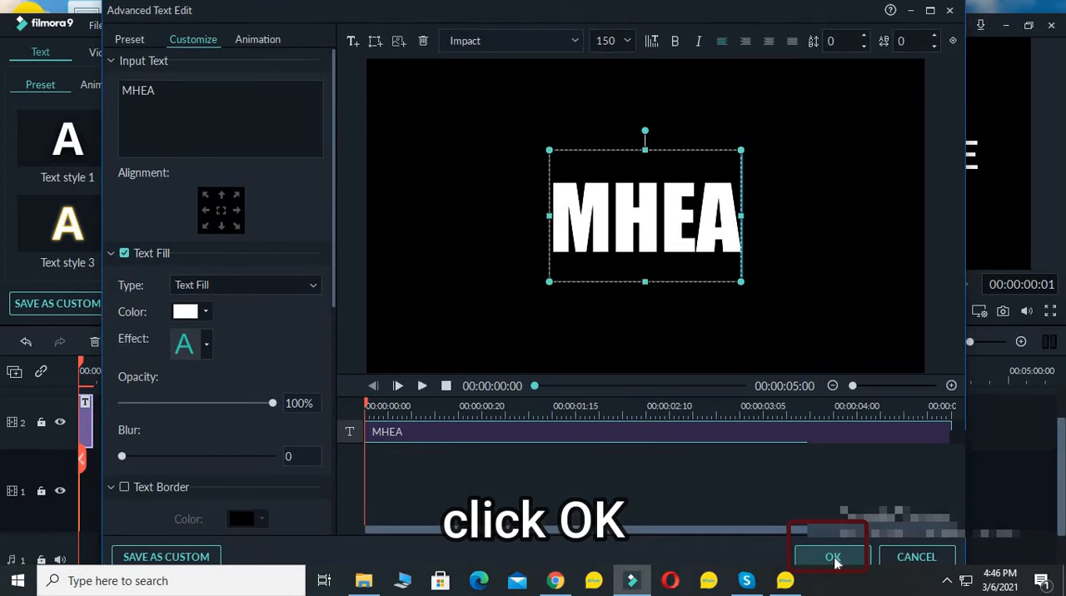
click(835, 556)
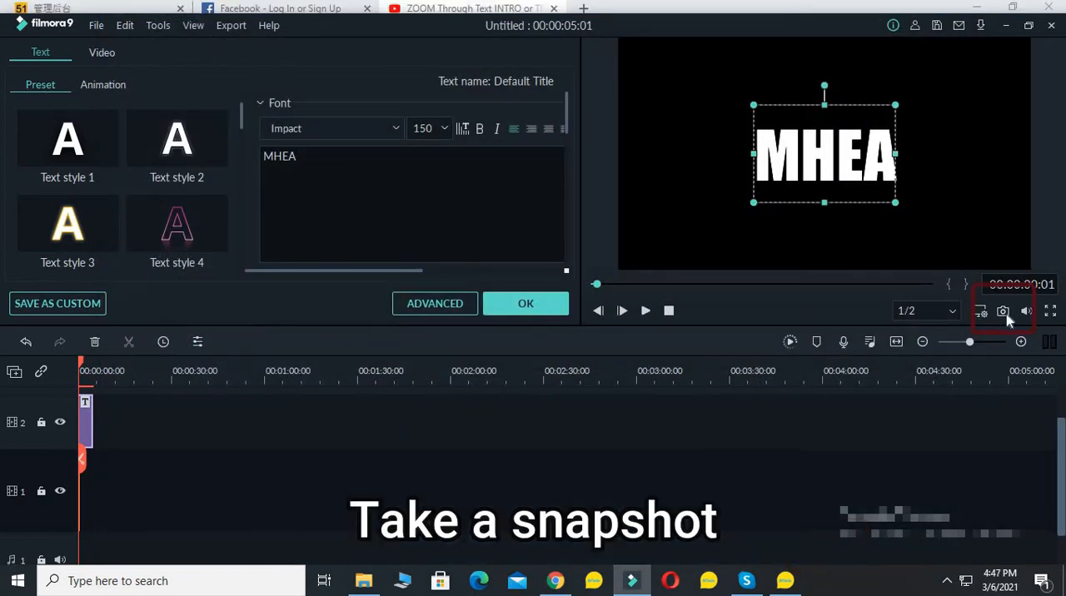
Take a snapshot of the title frame in the preview and close the title's text settings
click(1004, 311)
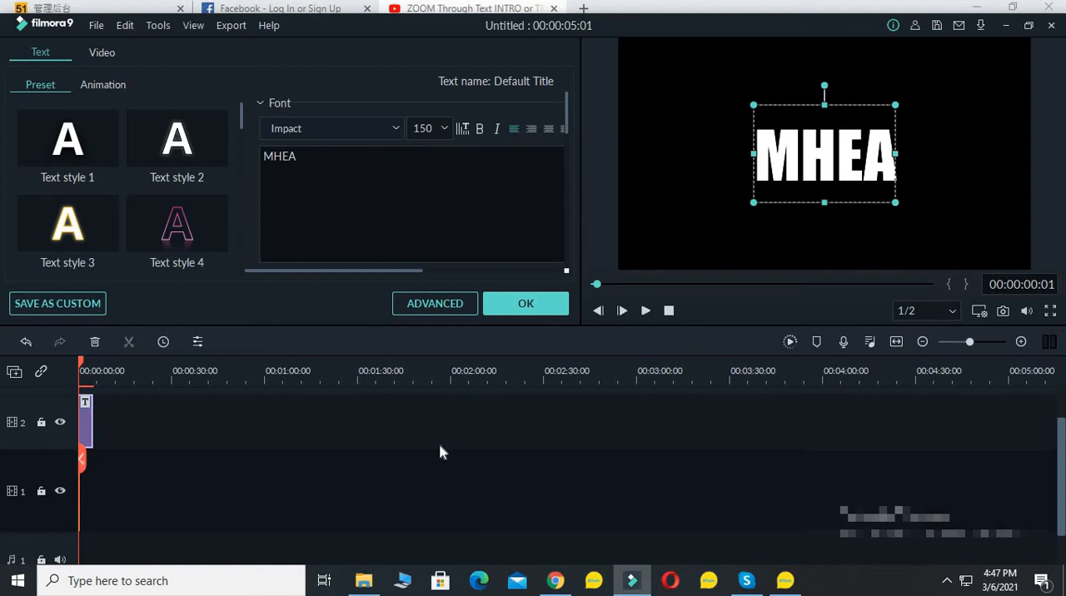
click(509, 306)
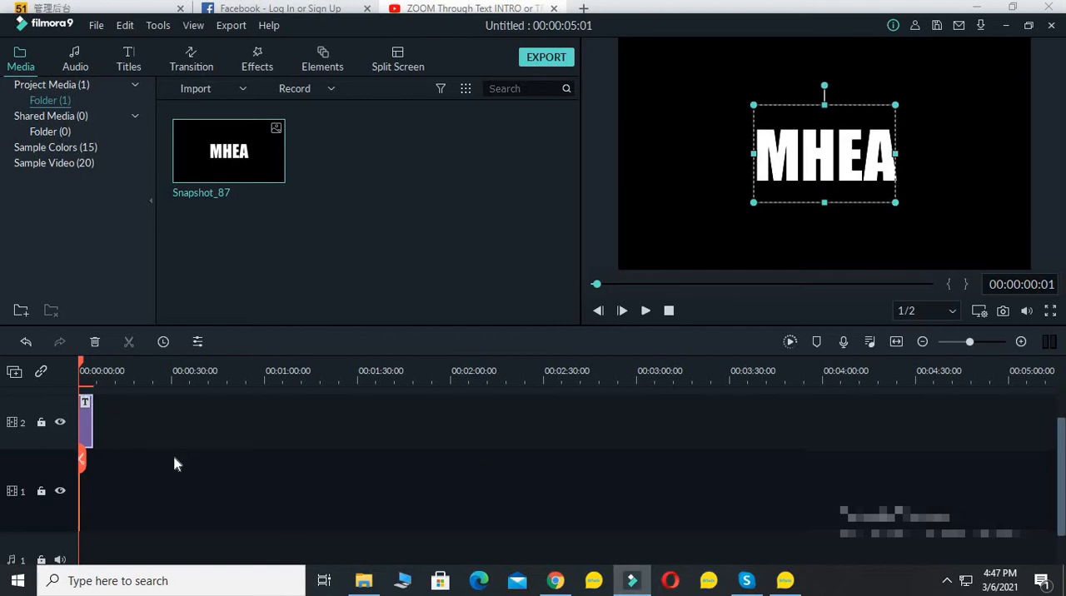
Delete the title clip from track 2 of the timeline
scroll(185, 464, up, 1)
scroll(178, 459, down, 1)
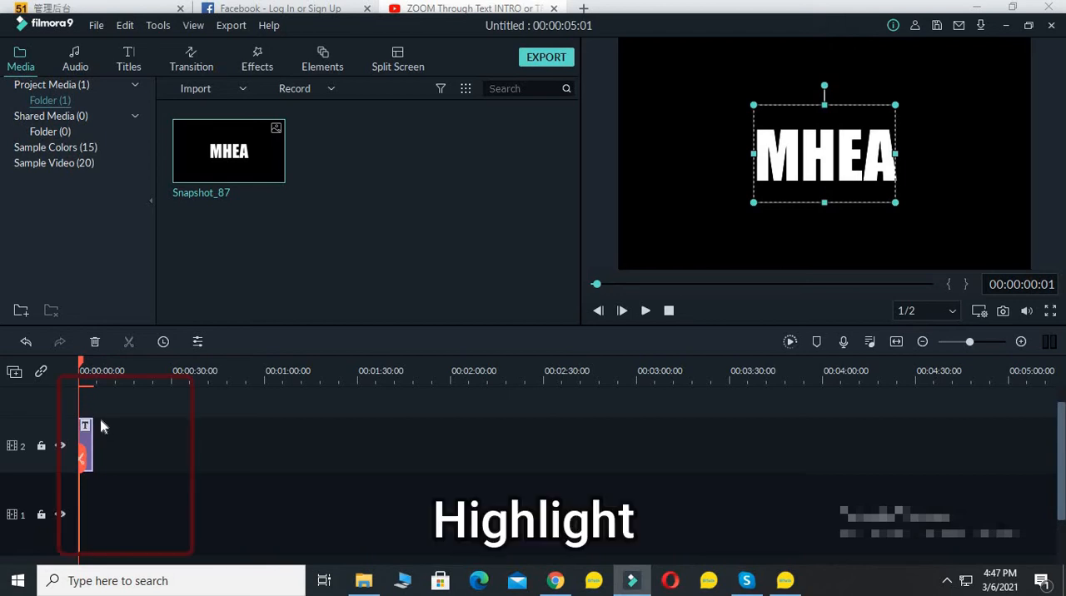
click(126, 464)
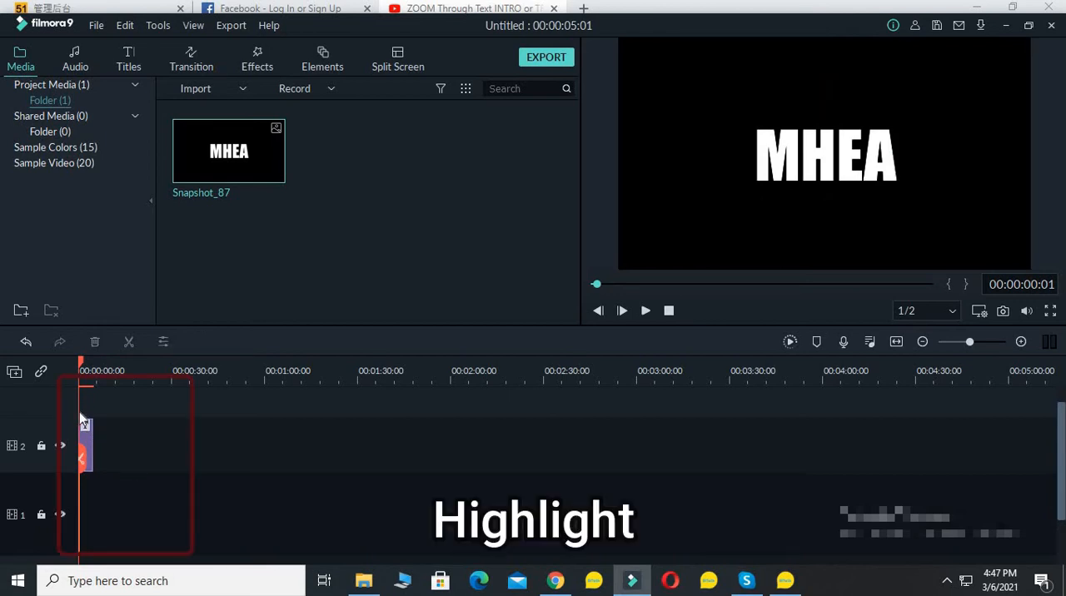
drag(108, 433, 113, 554)
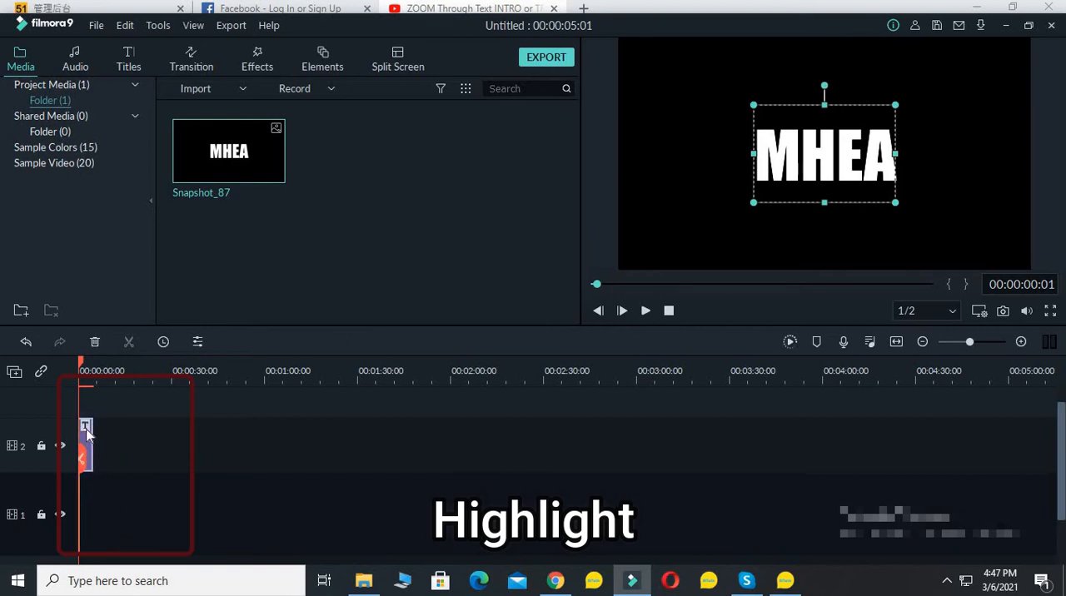
click(95, 341)
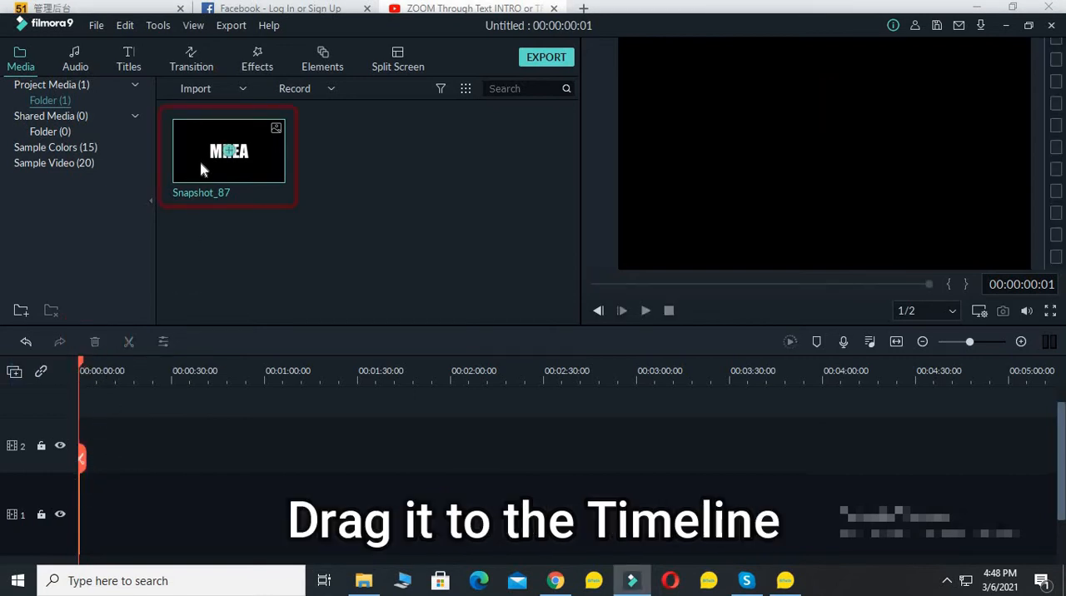
Place the title snapshot image at the start of track 2 and set its duration to 4 seconds (00:00:04:00)
drag(200, 164, 86, 454)
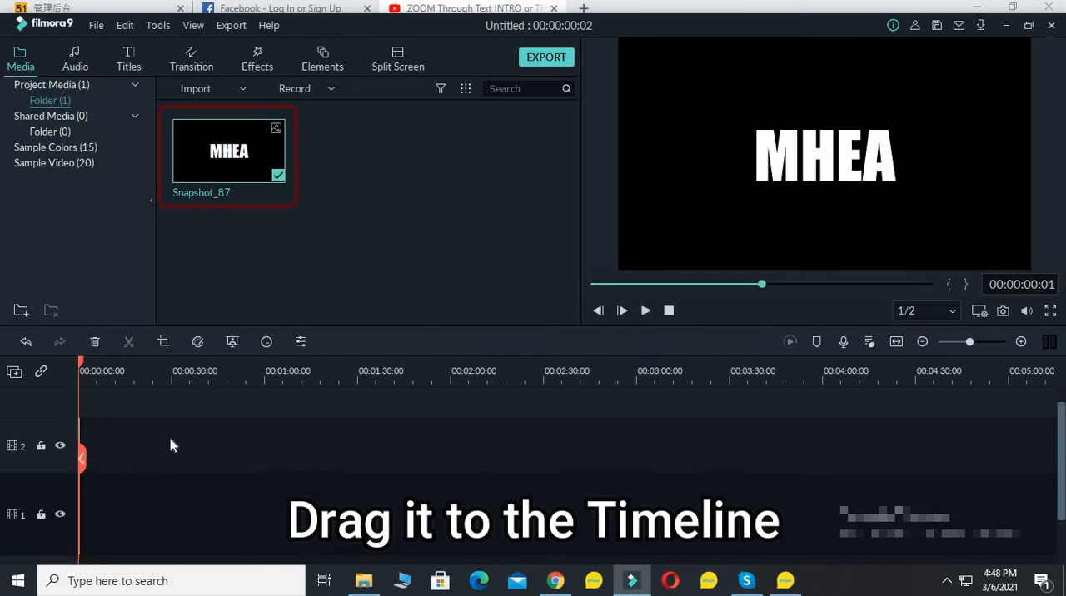
click(896, 343)
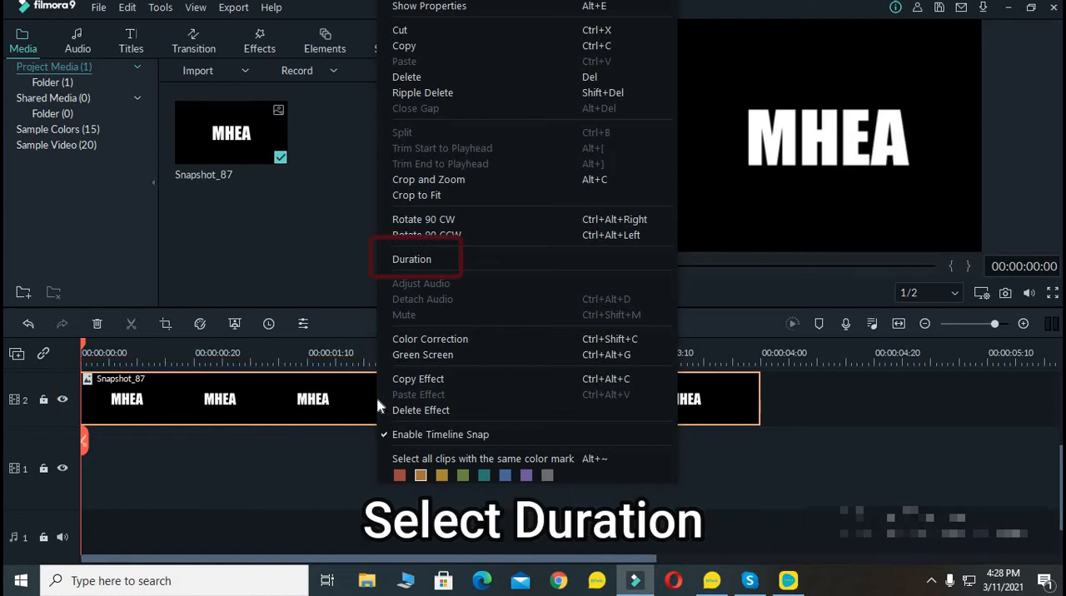
click(411, 259)
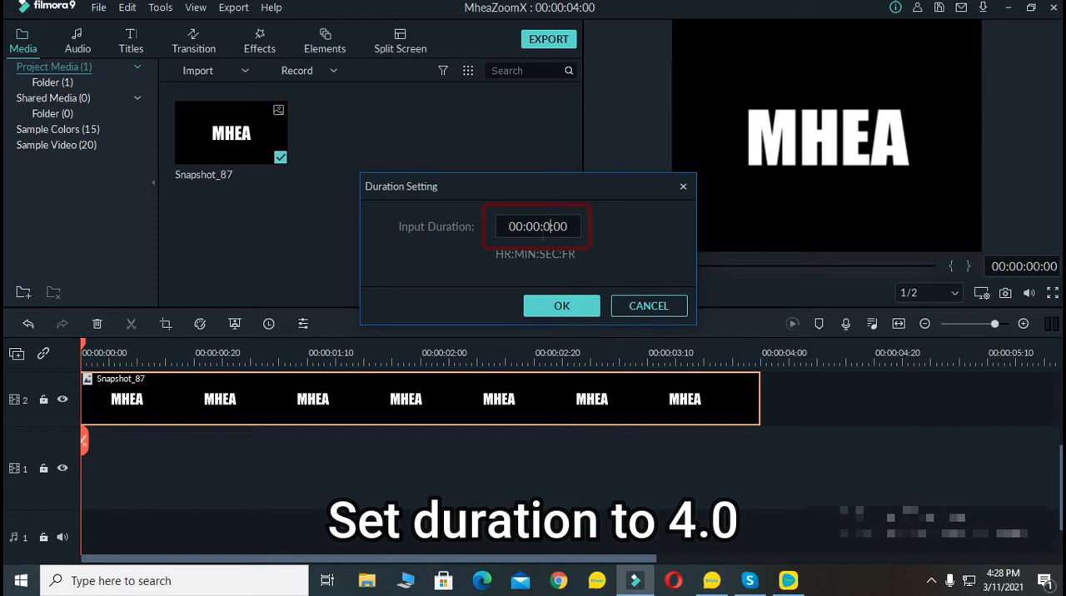
key(BackSpace)
text(4)
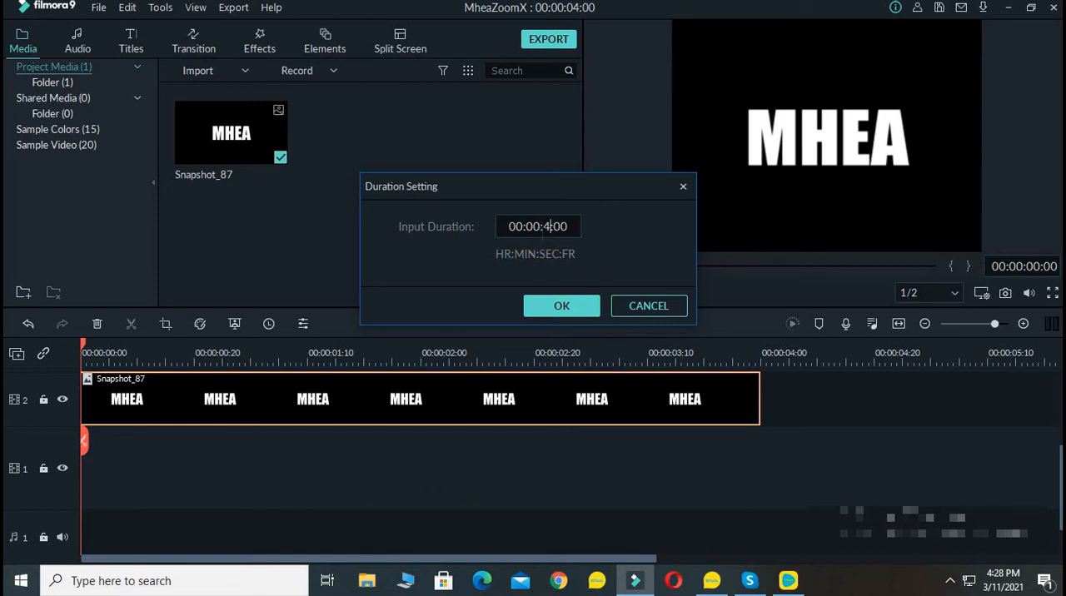
click(566, 307)
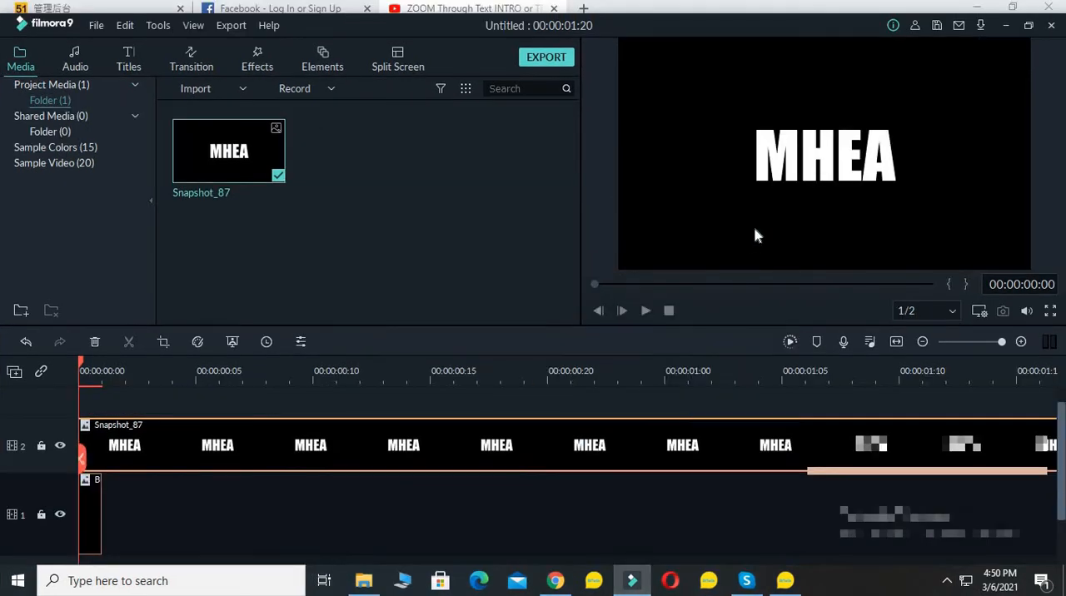
Enlarge the snapshot clip slightly beyond the preview frame and recentre it so the text sits in the middle
click(754, 229)
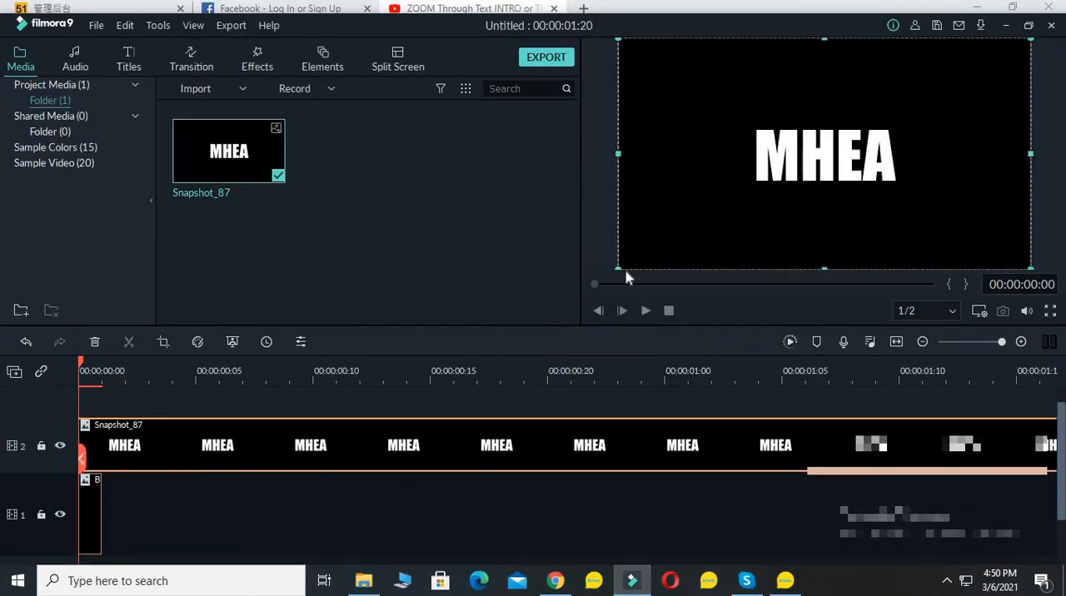
drag(622, 264, 585, 291)
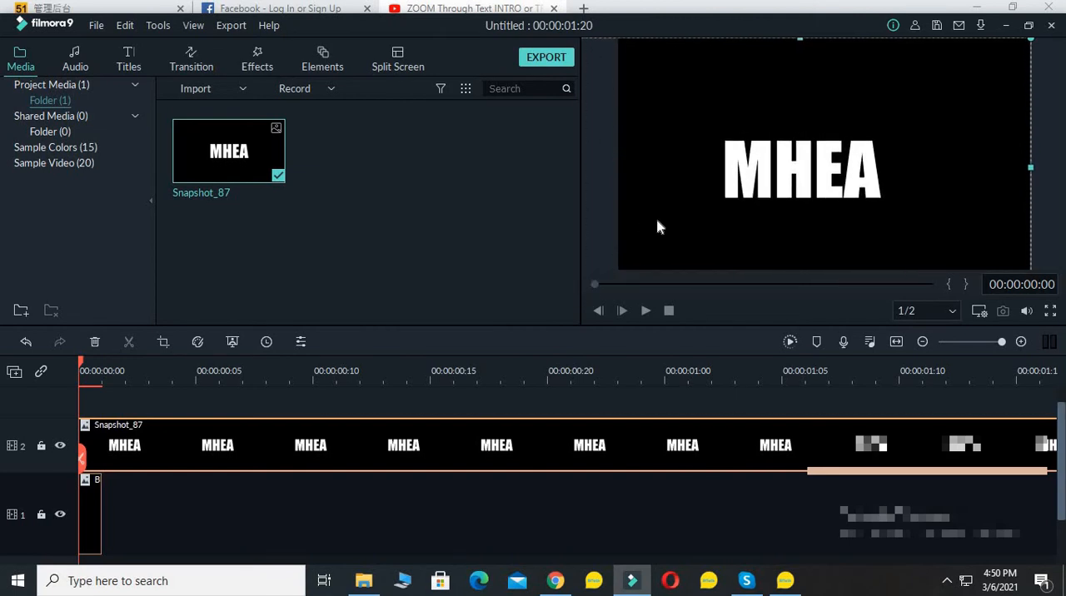
drag(659, 228, 678, 200)
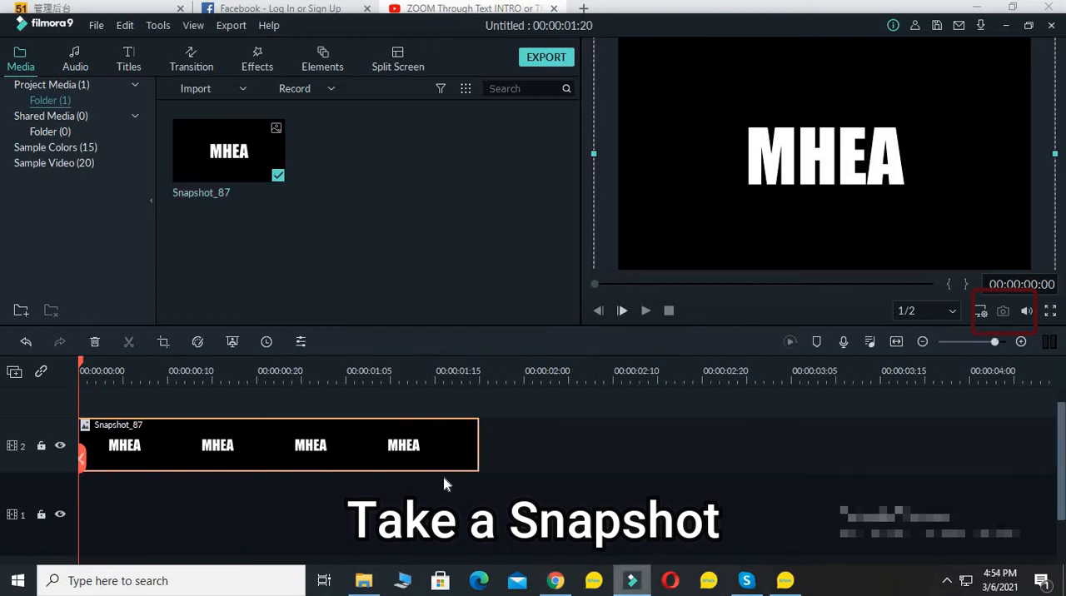
Add a Pan & Zoom to the MHEA snapshot clip, shrinking the end frame to 142 x 80 and placing it inside the letter H
right_click(243, 436)
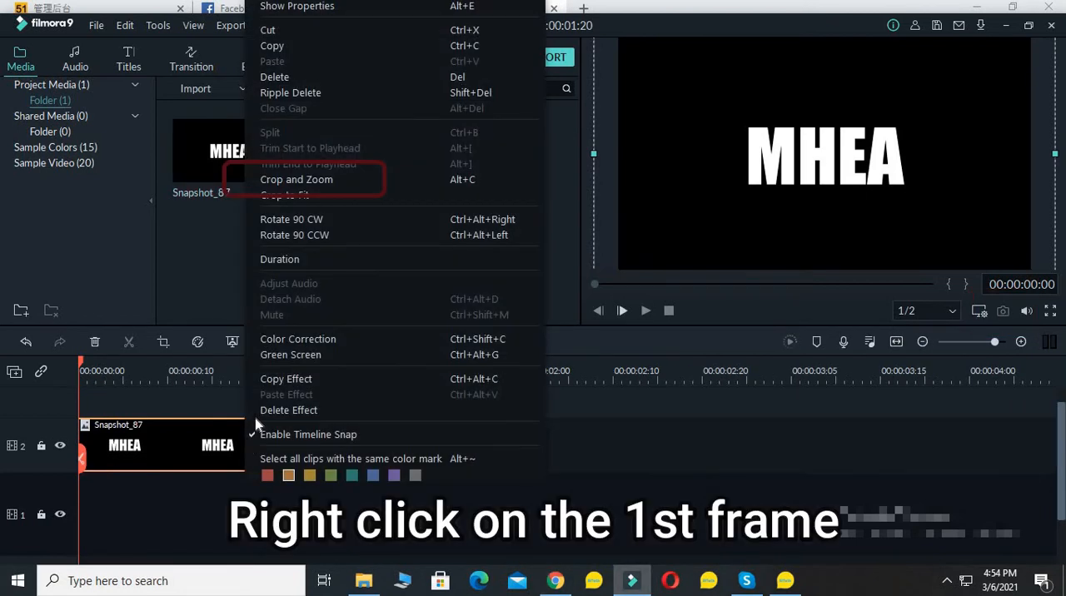
click(328, 183)
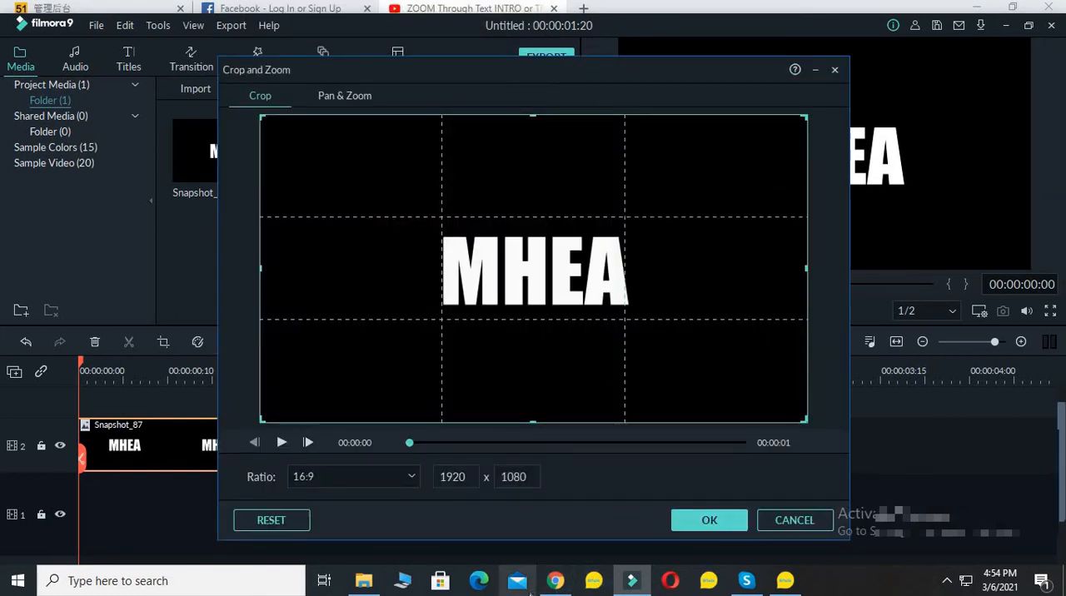
click(333, 98)
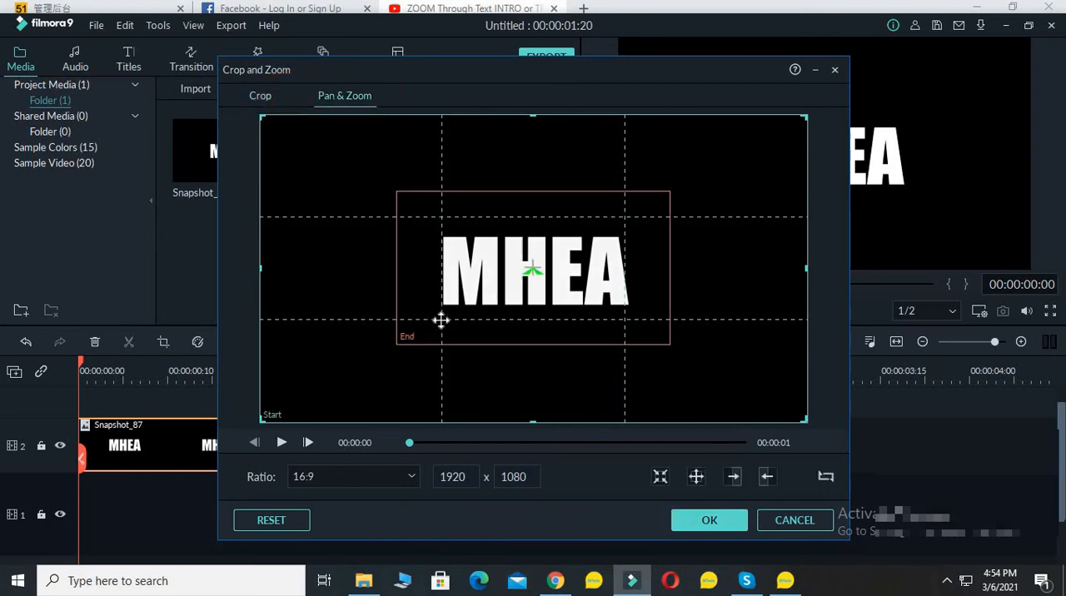
click(480, 298)
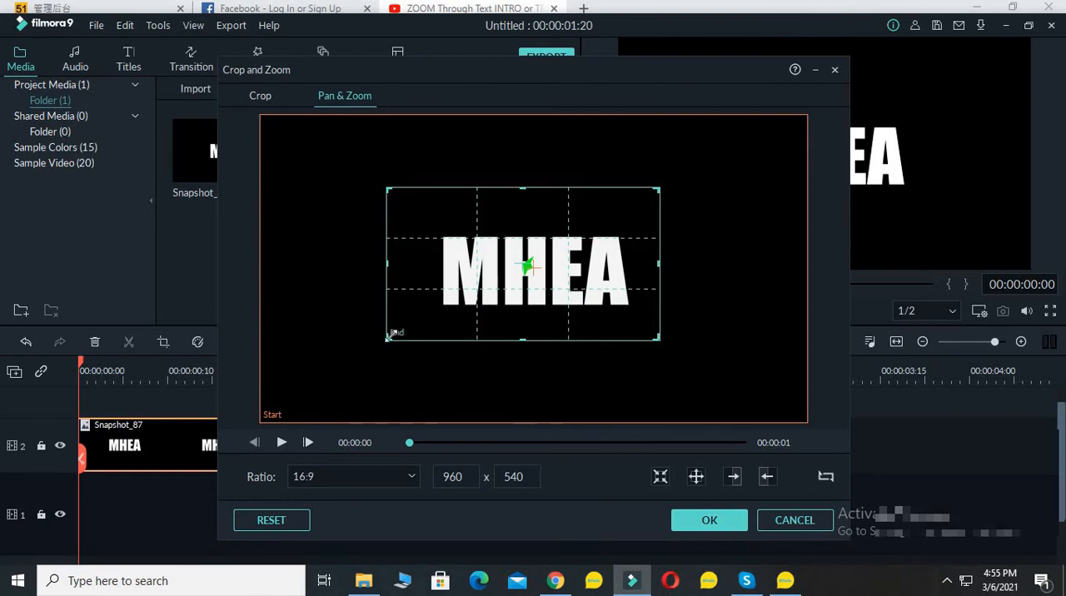
drag(384, 340, 661, 162)
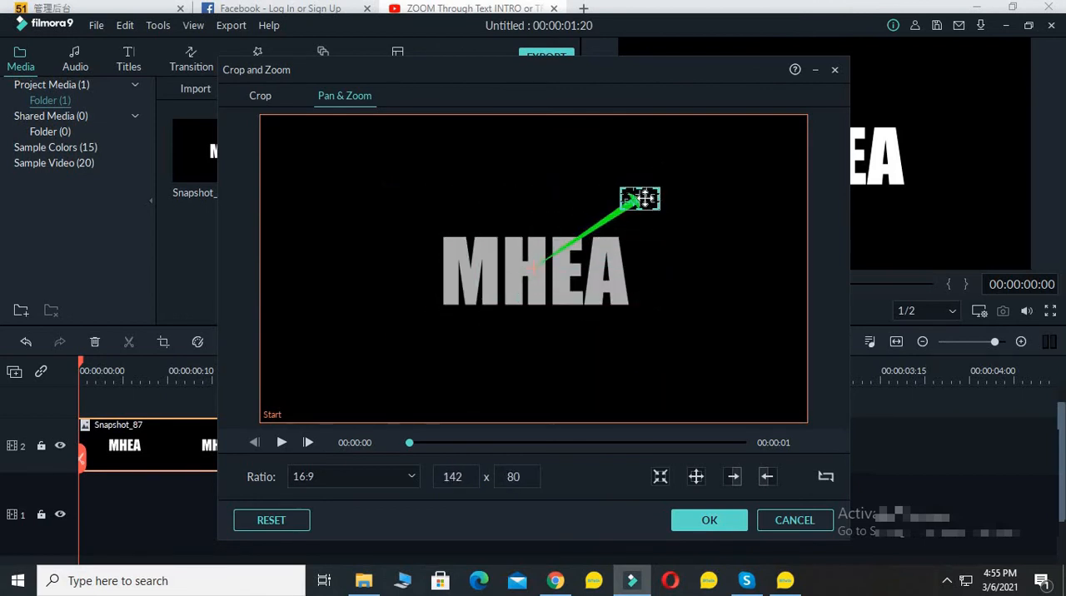
drag(646, 198, 528, 271)
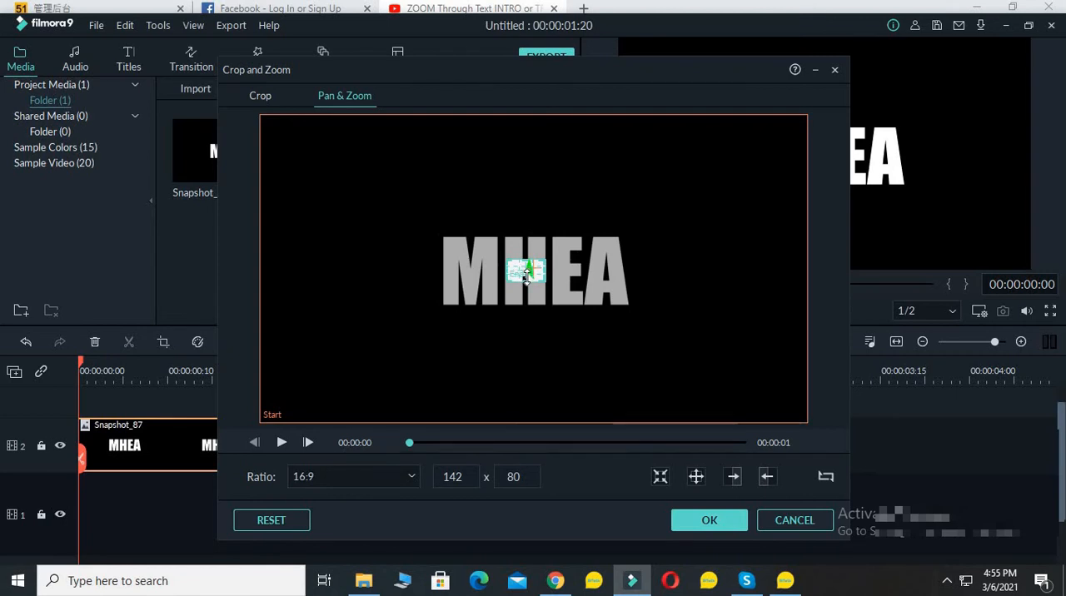
click(693, 522)
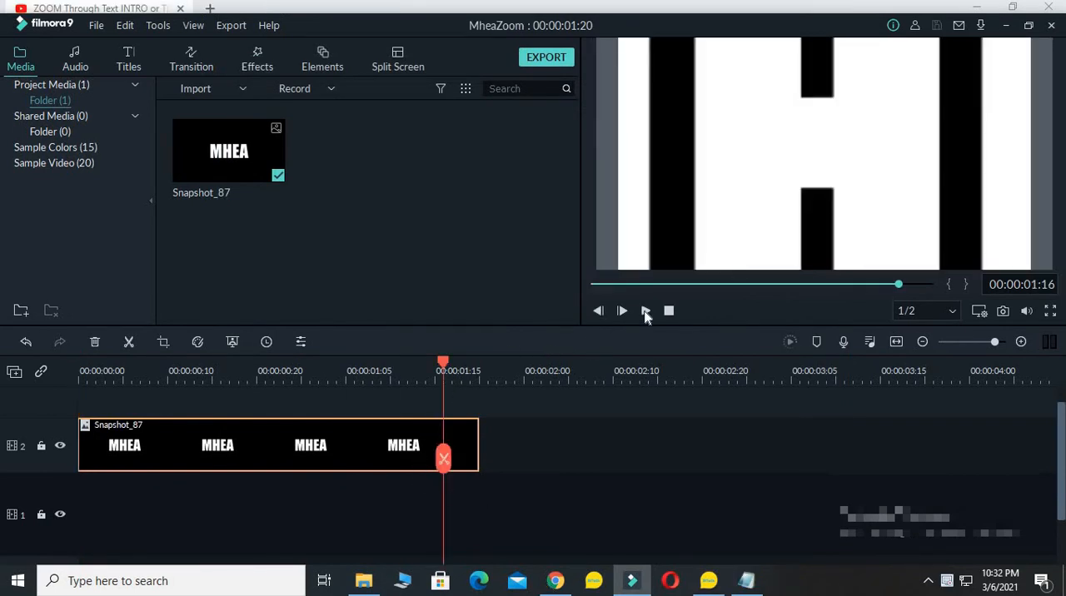
Take a snapshot of the zoomed clip's last frame and place that image directly after the clip on track 2
drag(444, 366, 480, 482)
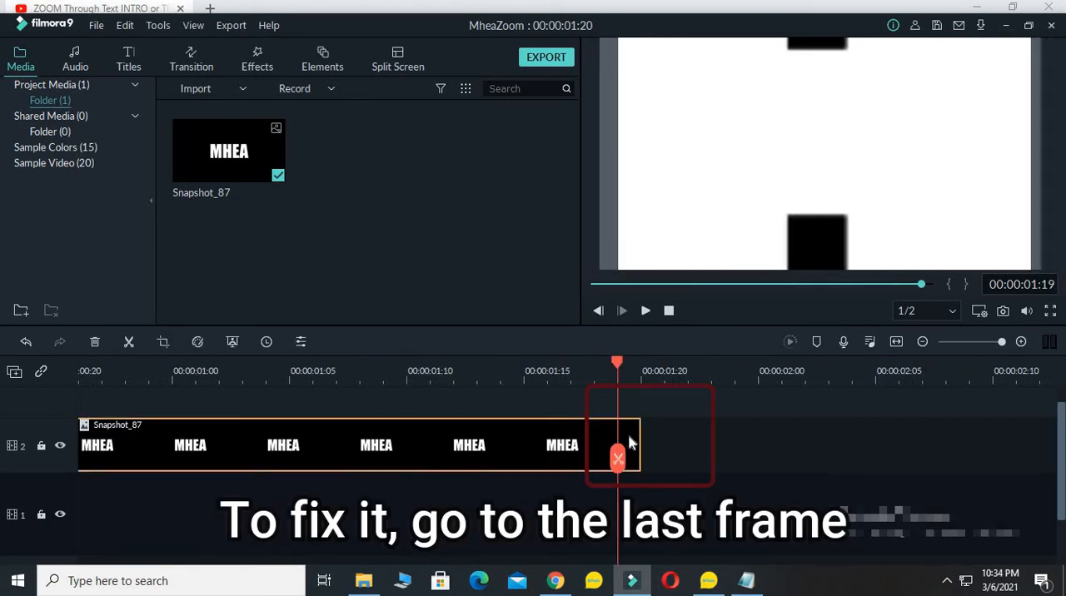
click(1002, 311)
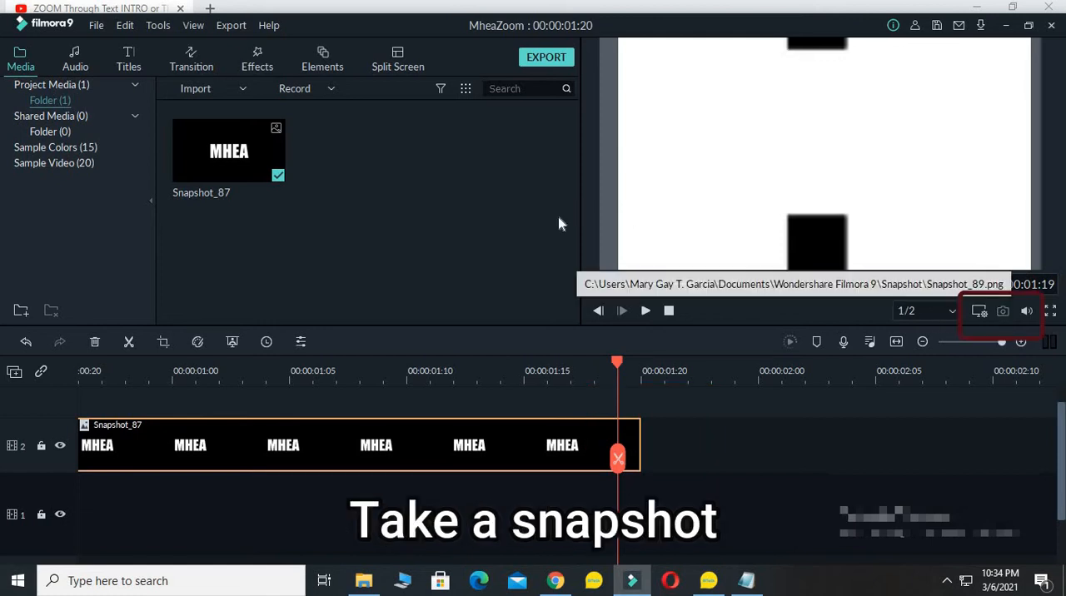
drag(319, 147, 641, 456)
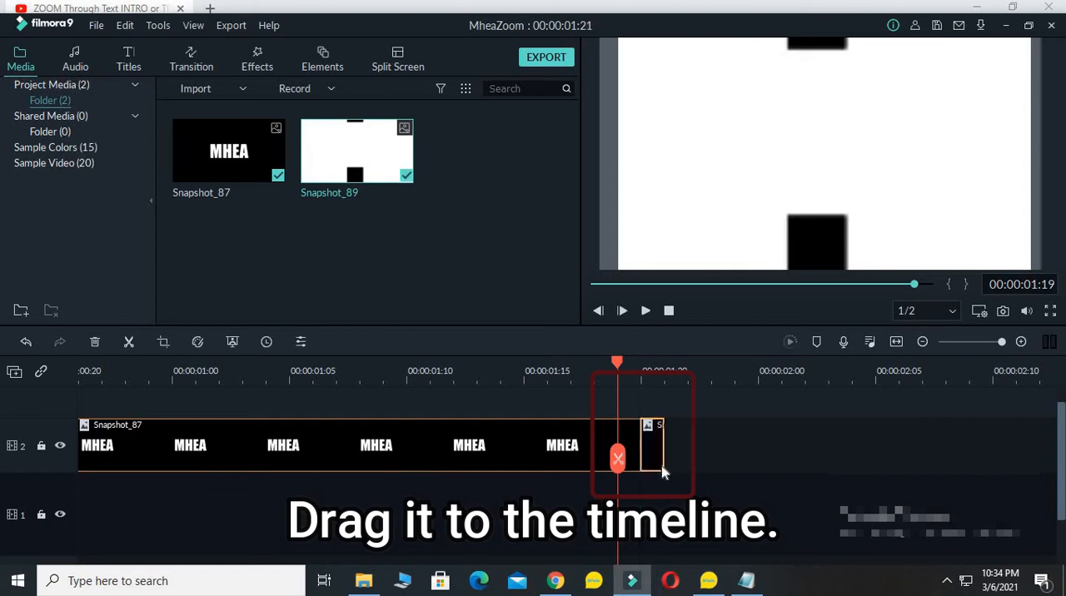
Set the second snapshot clip's duration to 5 frames (00:00:00:05) and play back the sequence
right_click(654, 426)
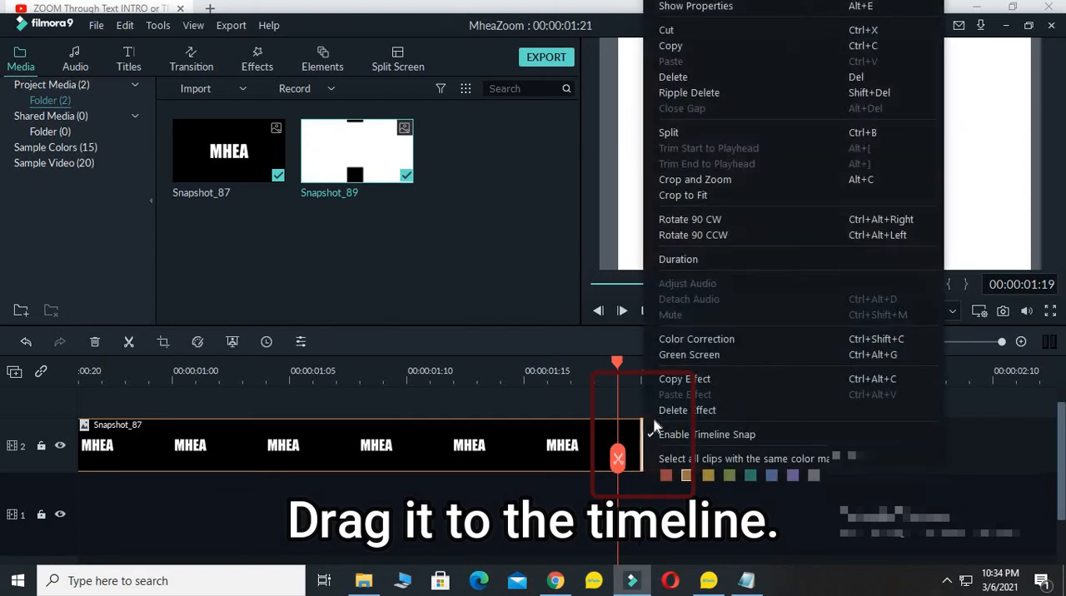
click(678, 259)
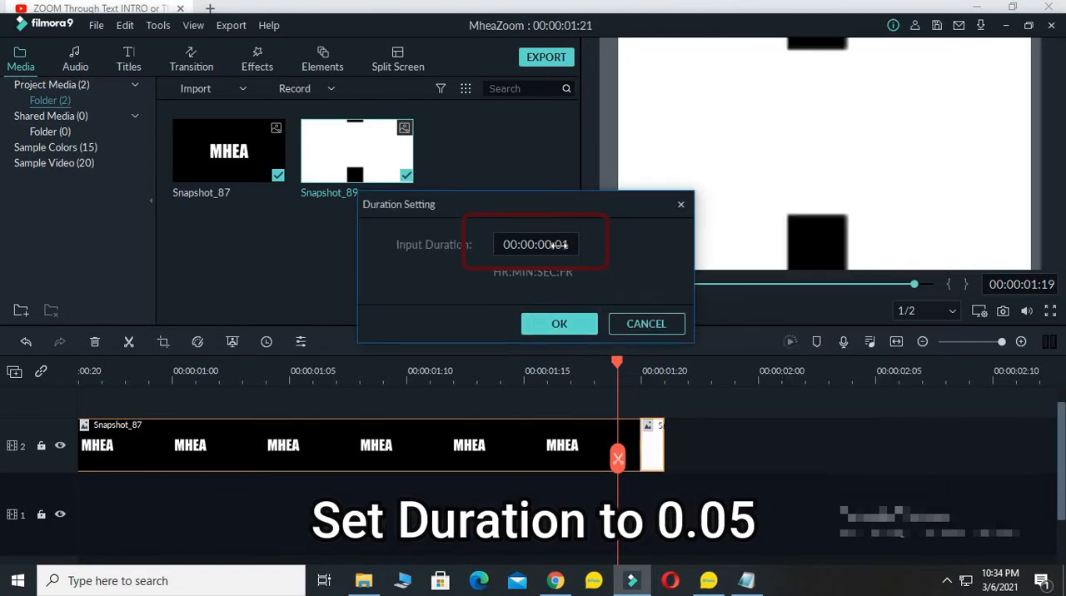
click(563, 245)
click(563, 245)
text(5)
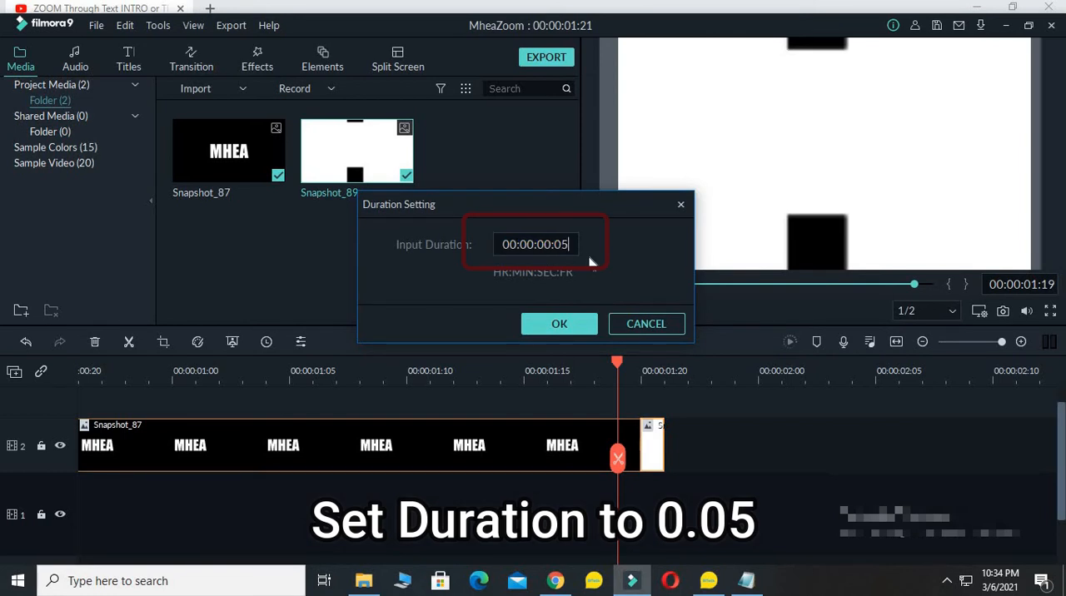
click(557, 325)
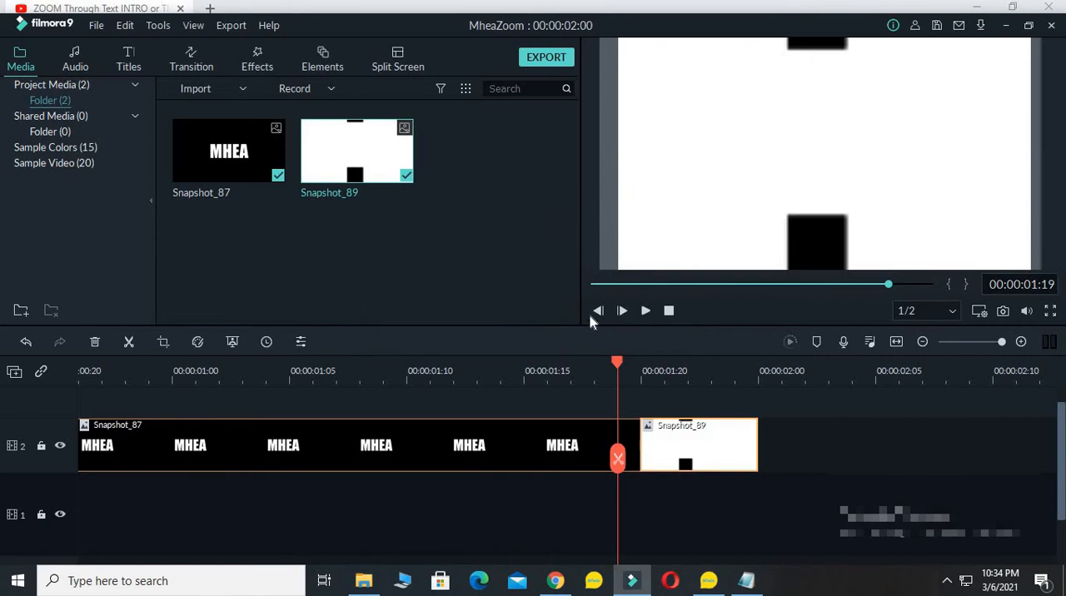
click(668, 311)
click(645, 311)
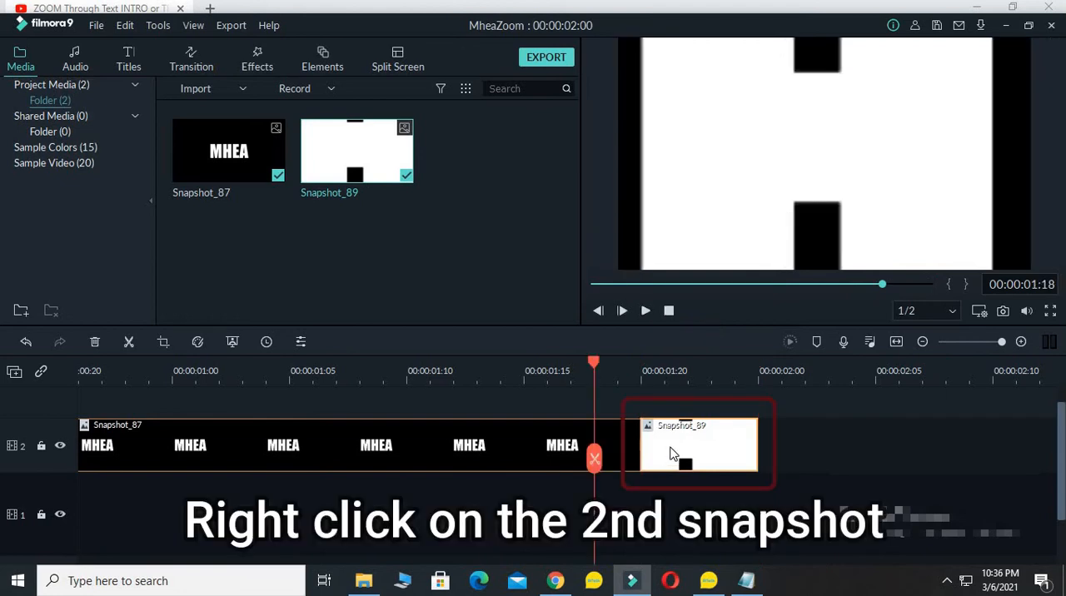
Start a Pan & Zoom on the second snapshot clip and shrink its start frame to 1775 x 998, centred in the image
right_click(673, 453)
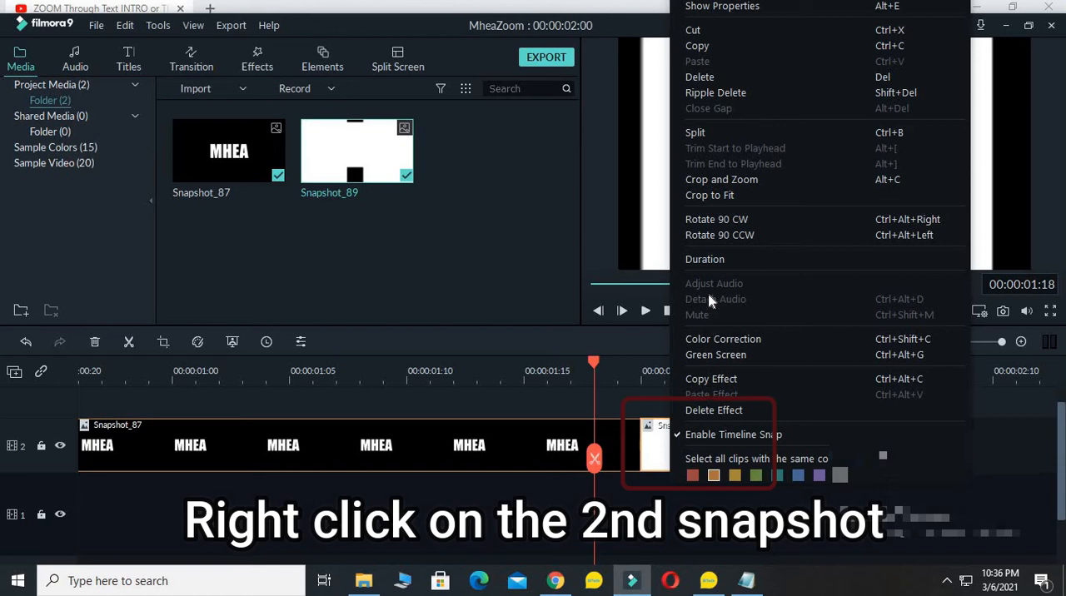
click(720, 185)
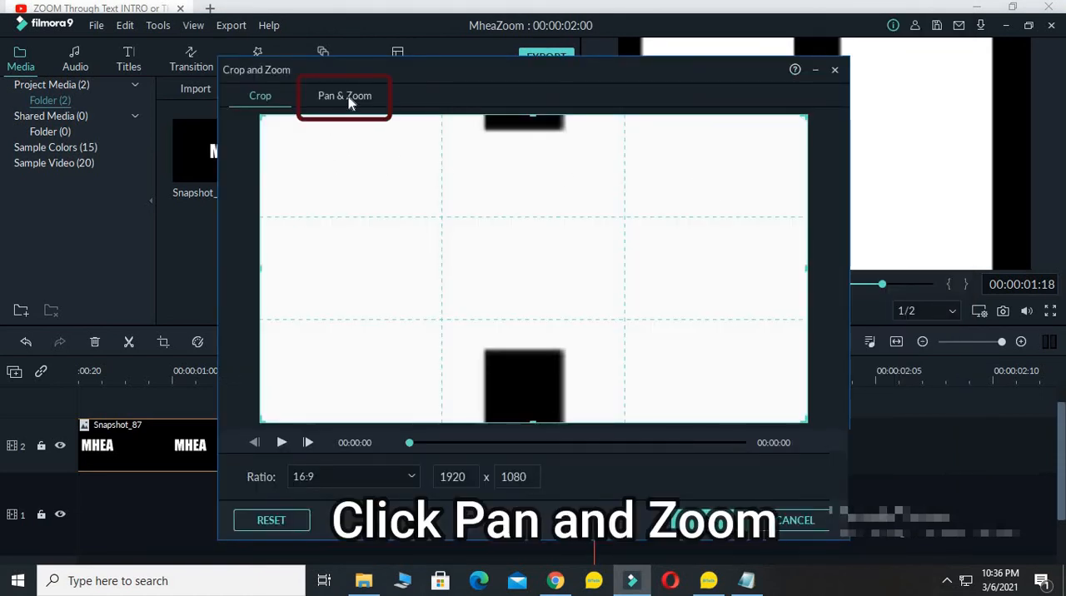
click(345, 96)
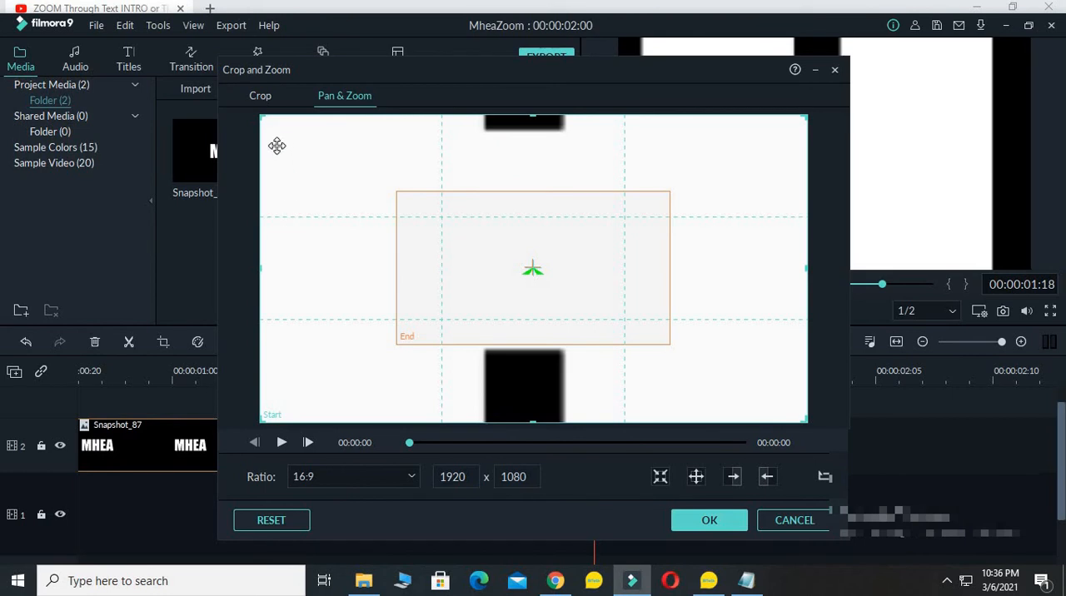
drag(261, 414, 281, 408)
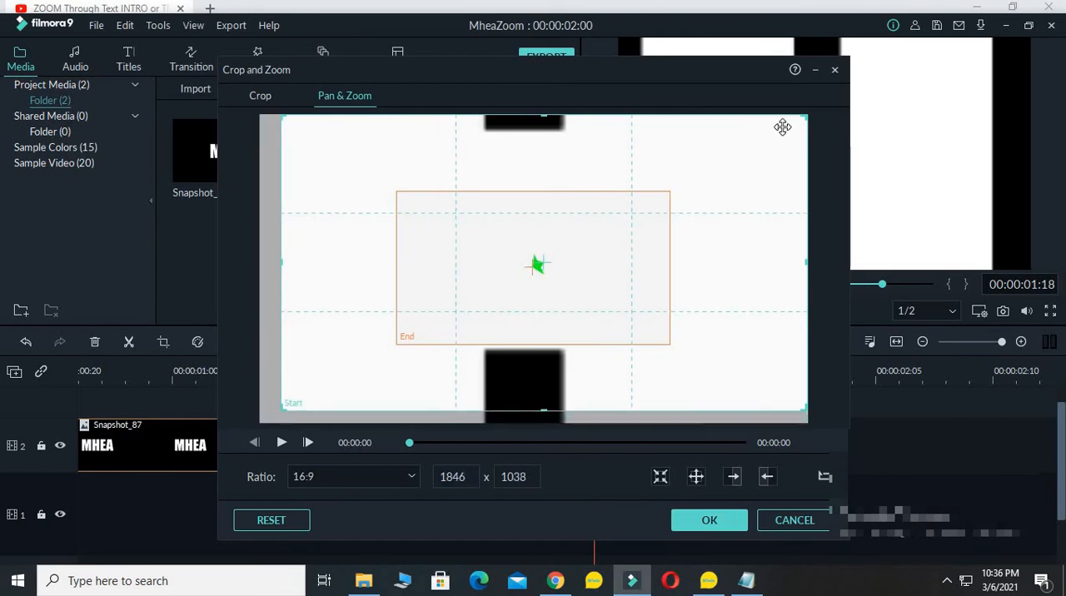
mouse_move(793, 119)
mouse_down()
mouse_move(776, 128)
mouse_move(786, 114)
mouse_up()
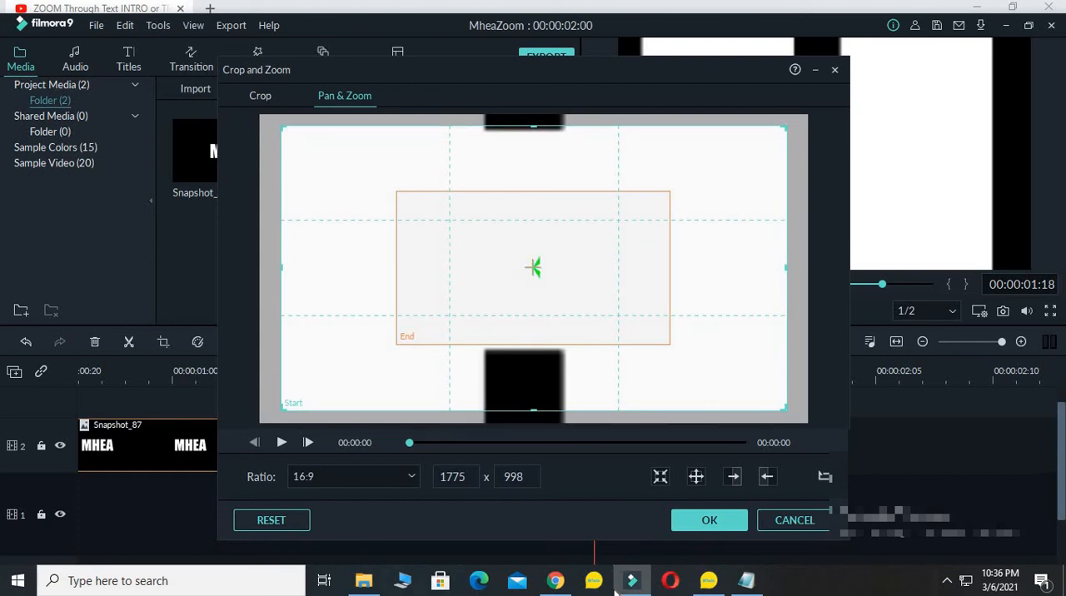
Shift the 960 x 540 end frame slightly up and left within the white area and apply the Pan & Zoom
click(453, 262)
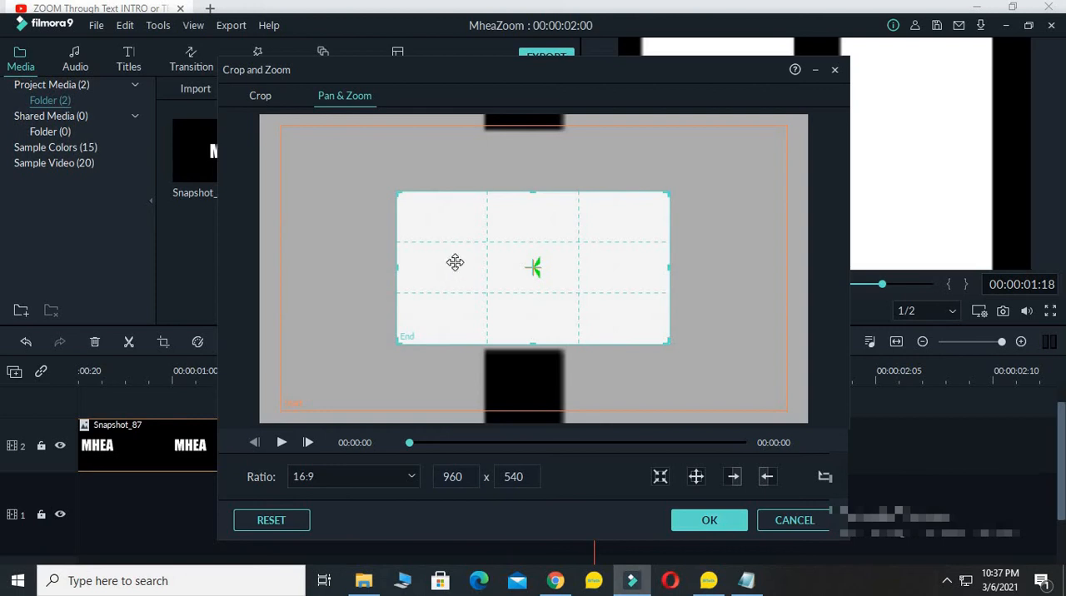
drag(491, 260, 479, 233)
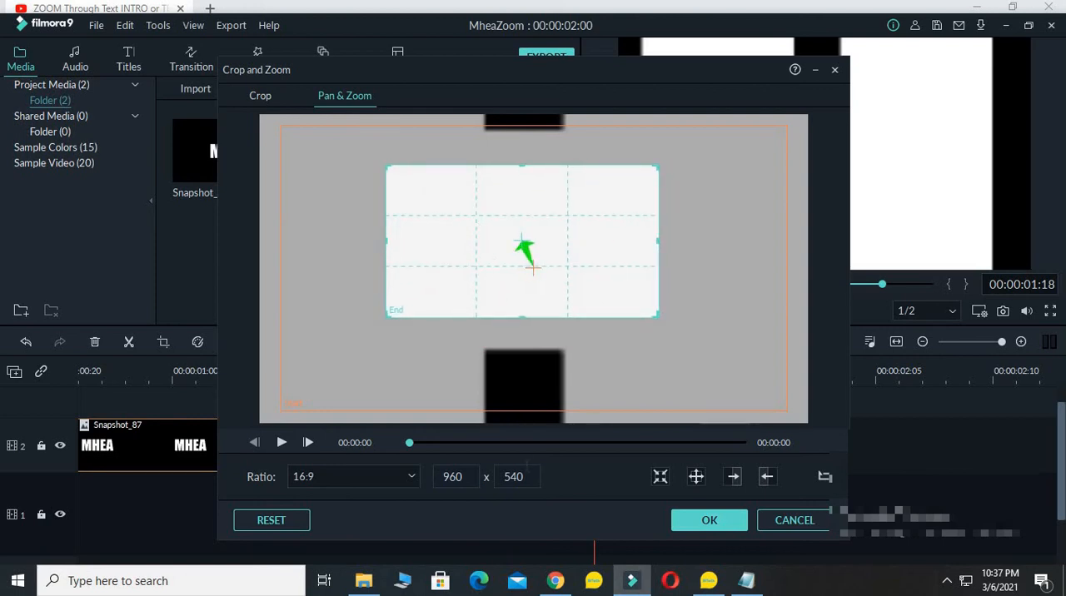
drag(500, 260, 496, 258)
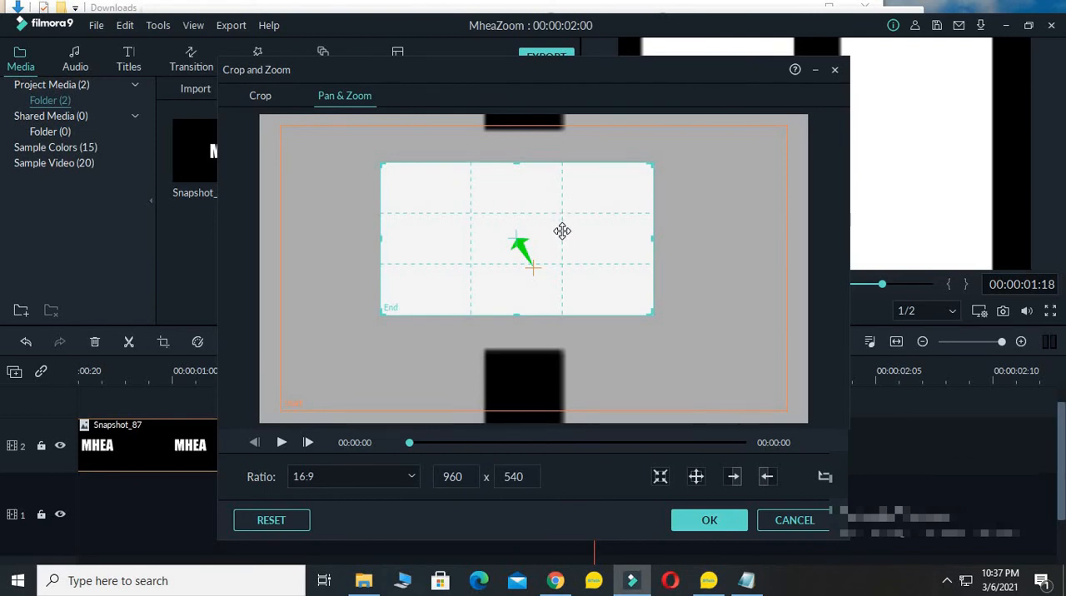
click(697, 523)
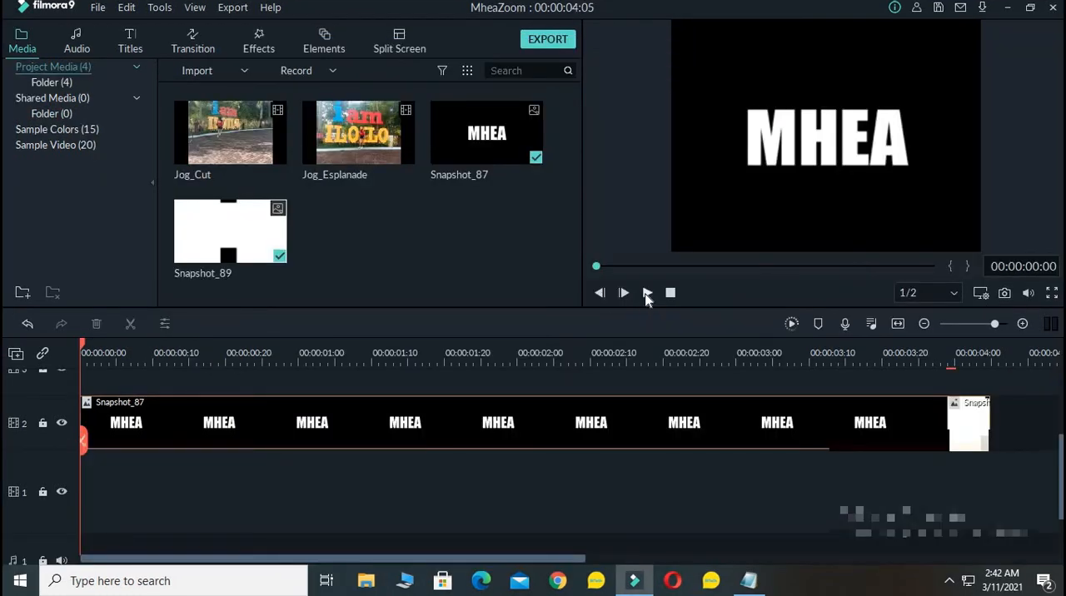
Play the zoom sequence and place the Jog_Cut video at the start of track 1, beneath the snapshots
click(646, 297)
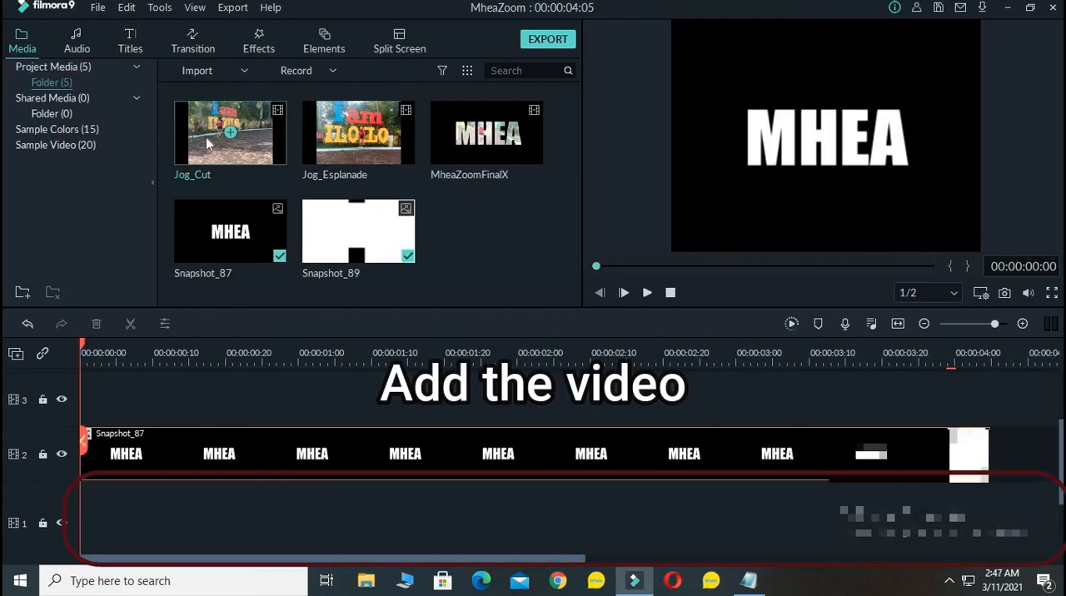
drag(205, 130, 87, 518)
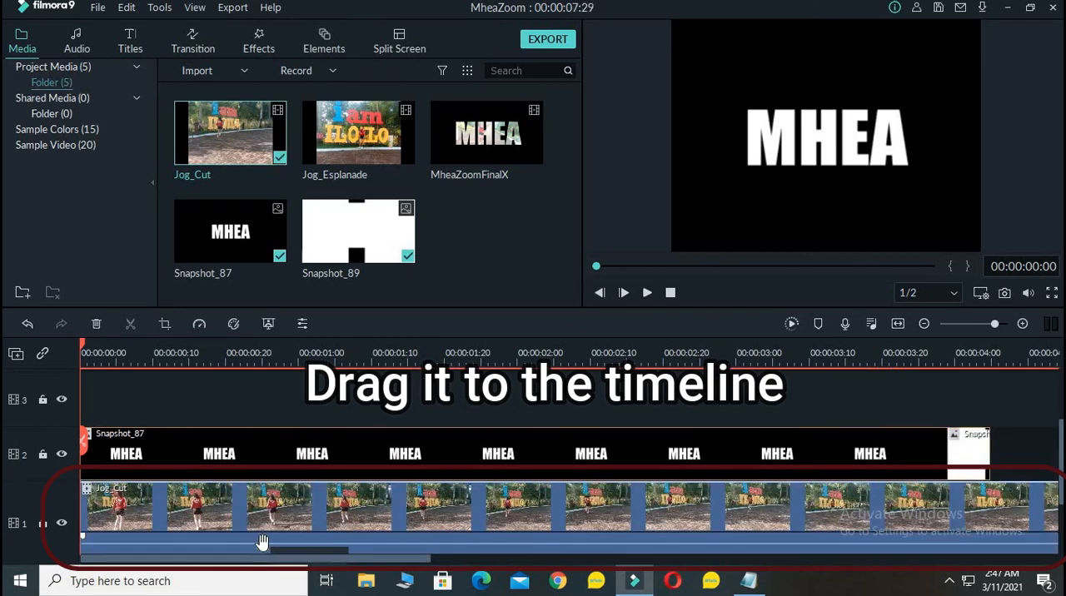
Set the first snapshot clip's blending mode to Multiply in its compositing settings and apply it
click(260, 449)
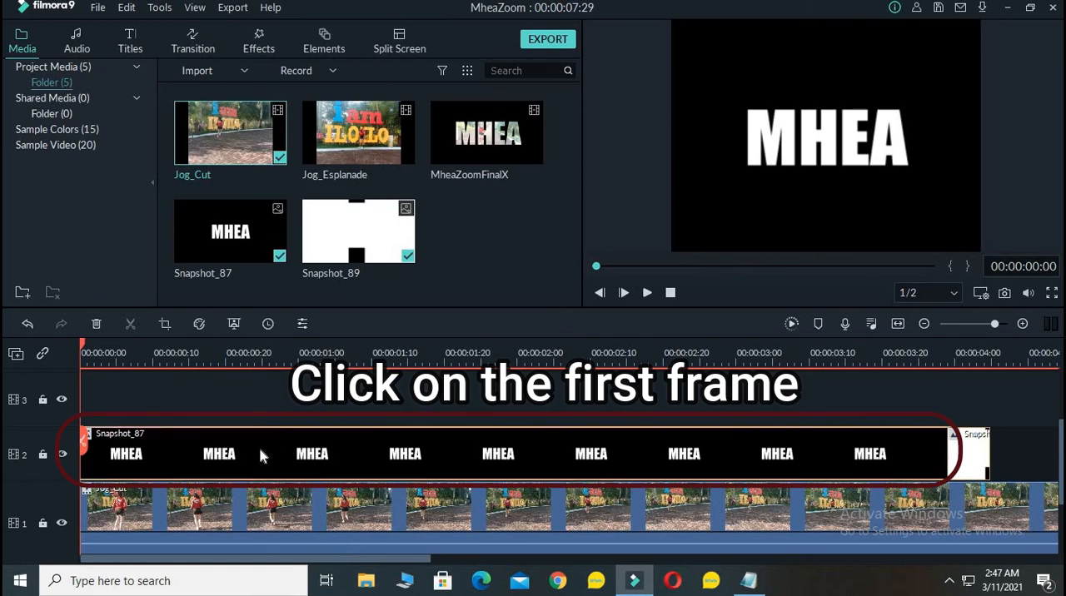
double_click(260, 450)
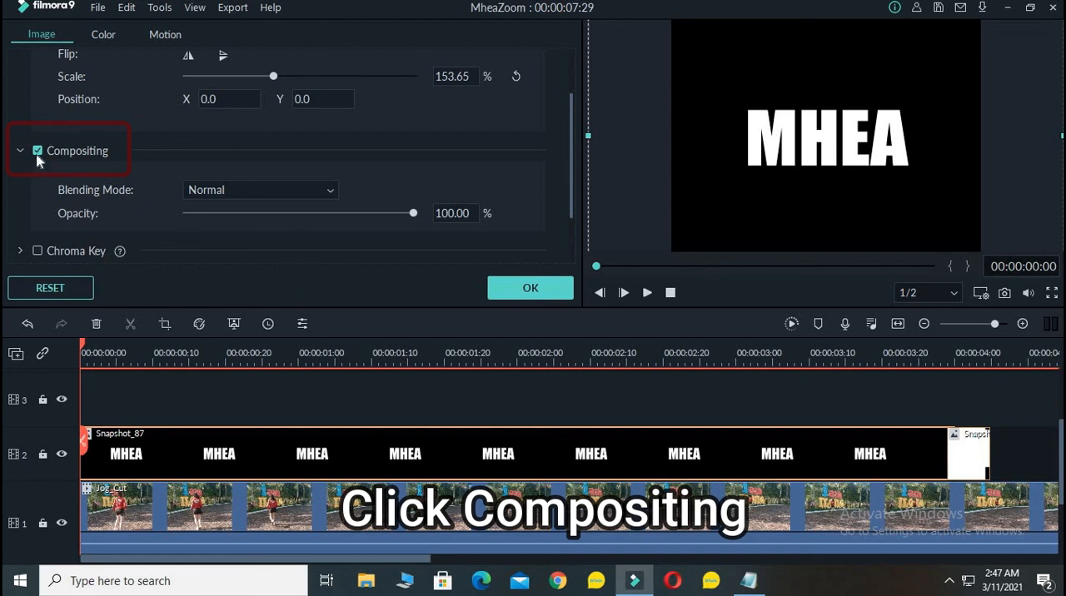
click(336, 196)
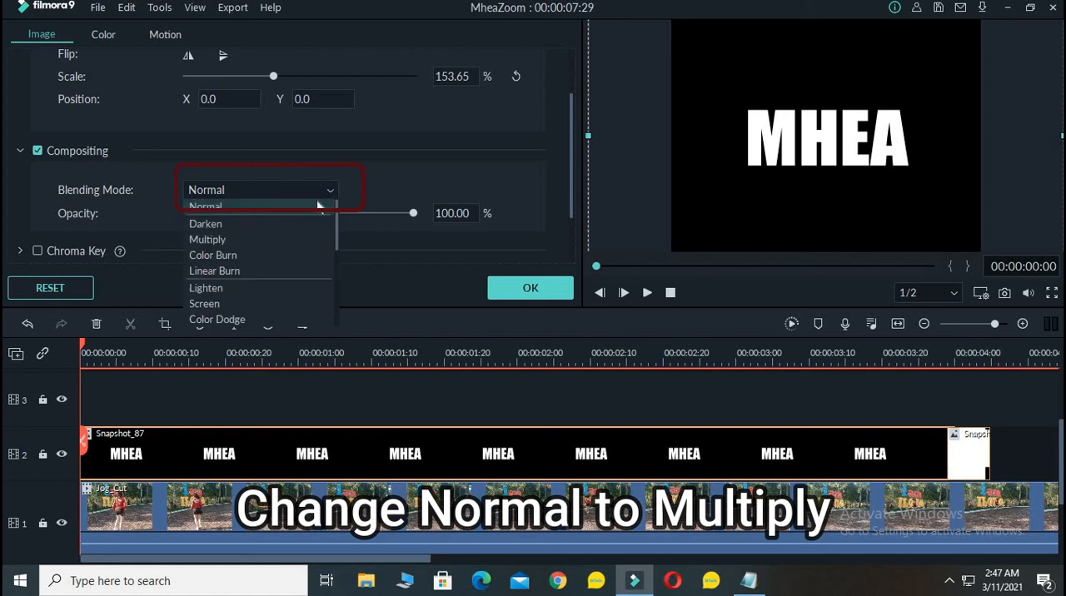
click(268, 240)
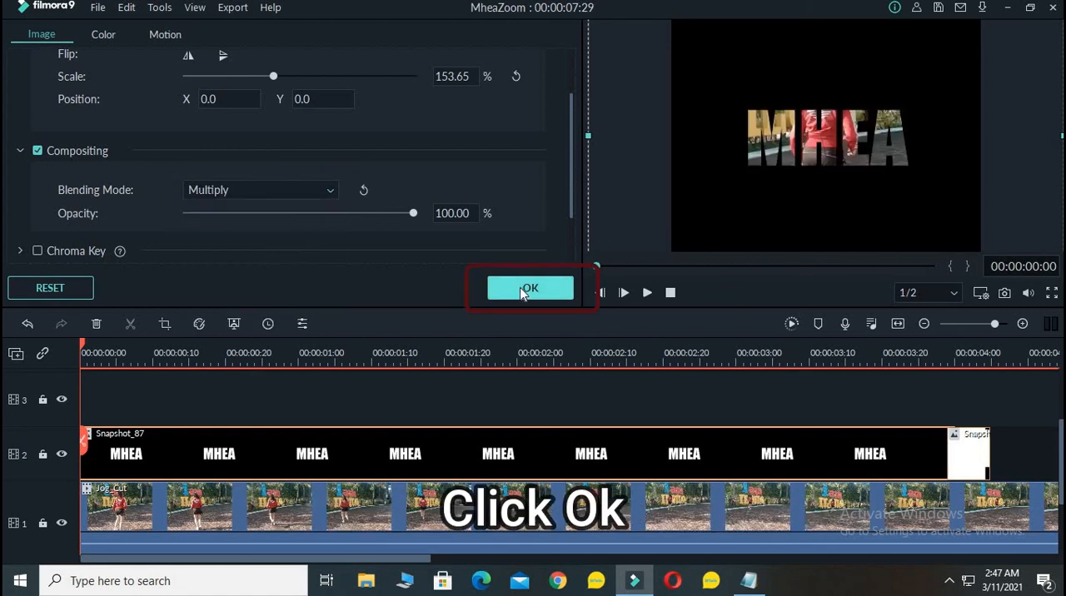
click(520, 287)
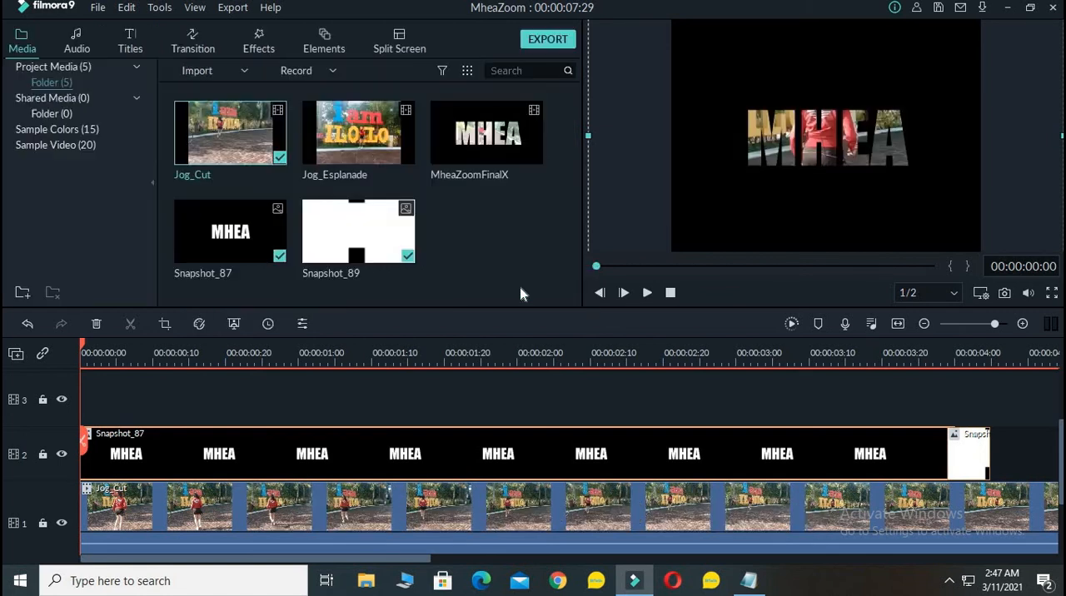
Set the second snapshot clip's blending mode to Multiply, apply it, and play the finished intro
double_click(980, 466)
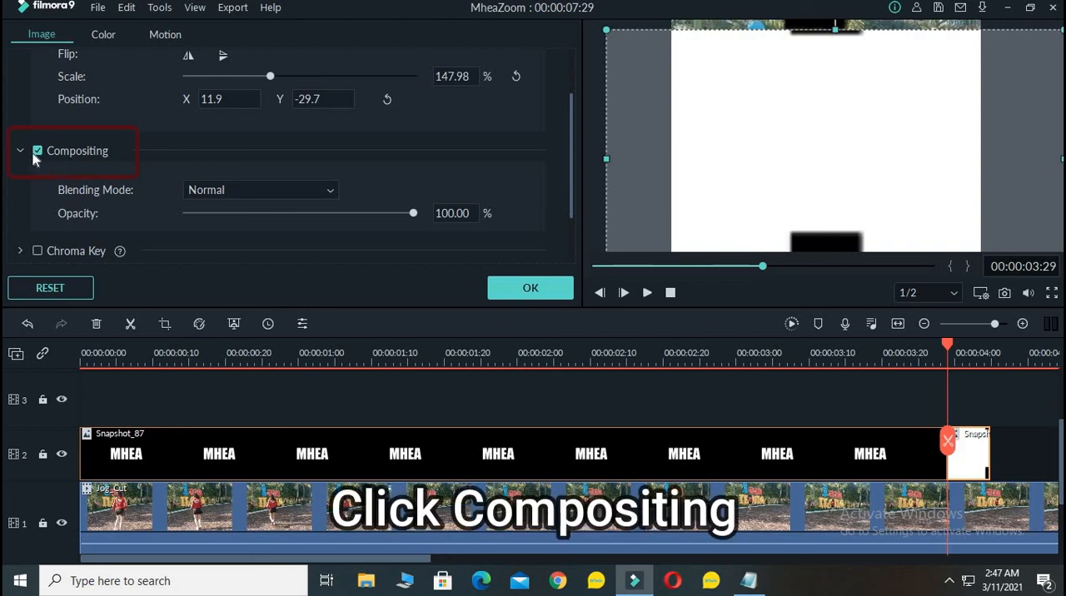
click(329, 195)
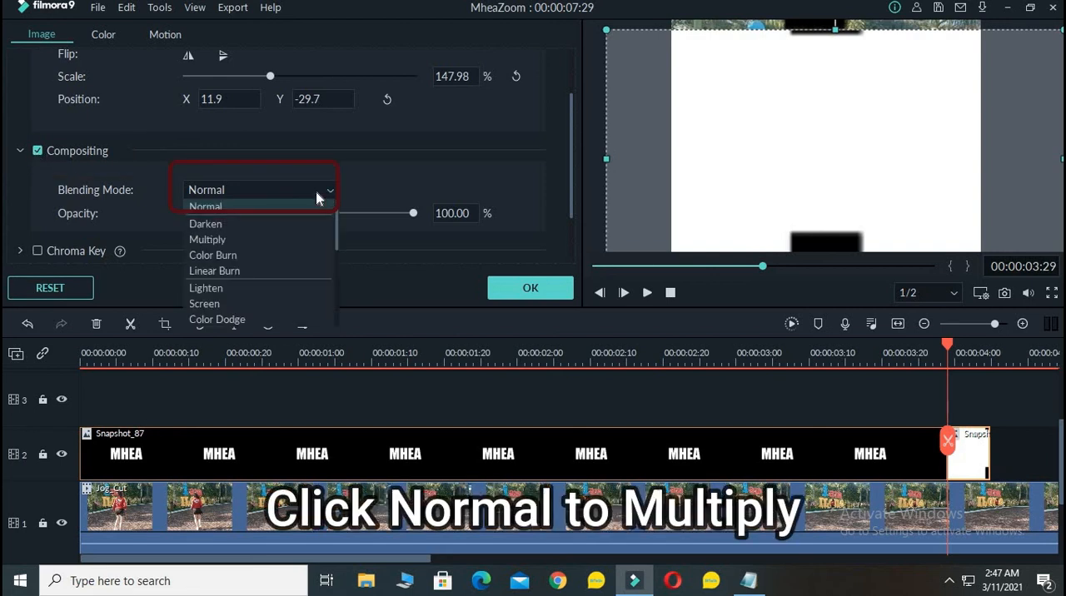
click(242, 243)
click(517, 289)
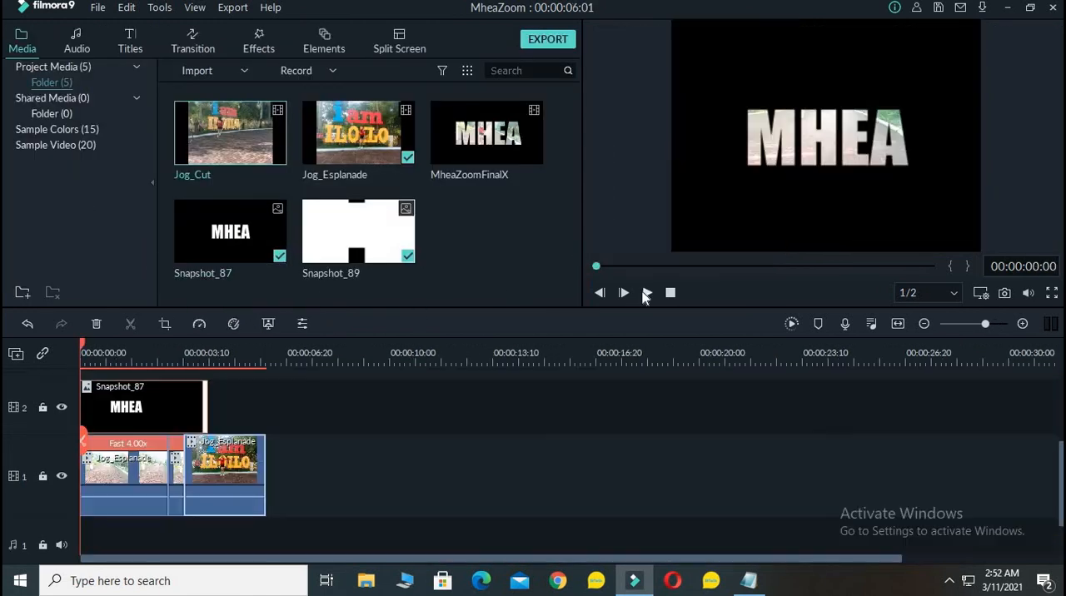
click(646, 292)
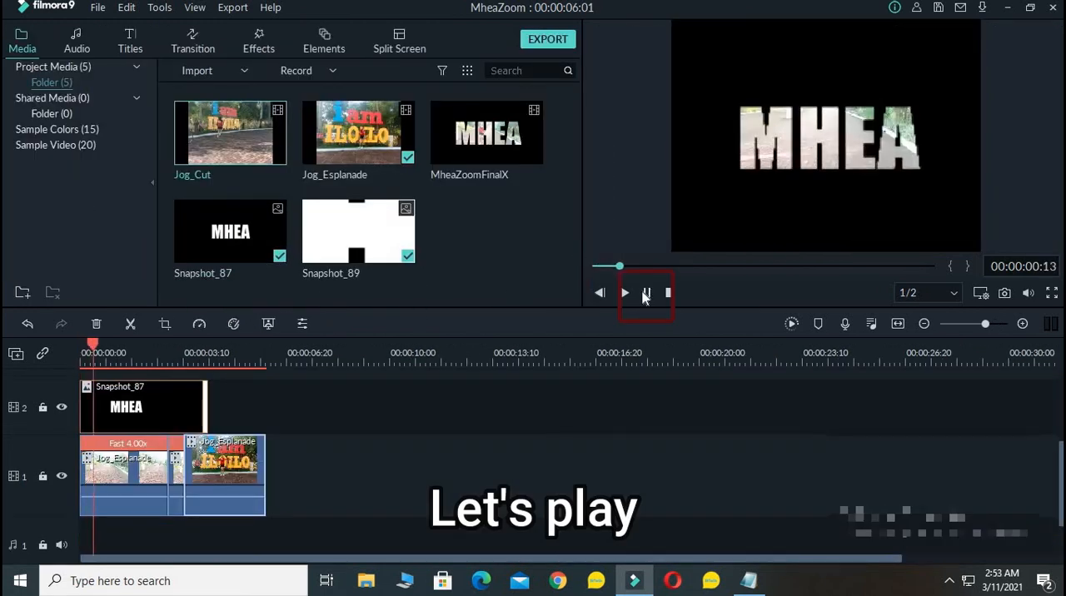